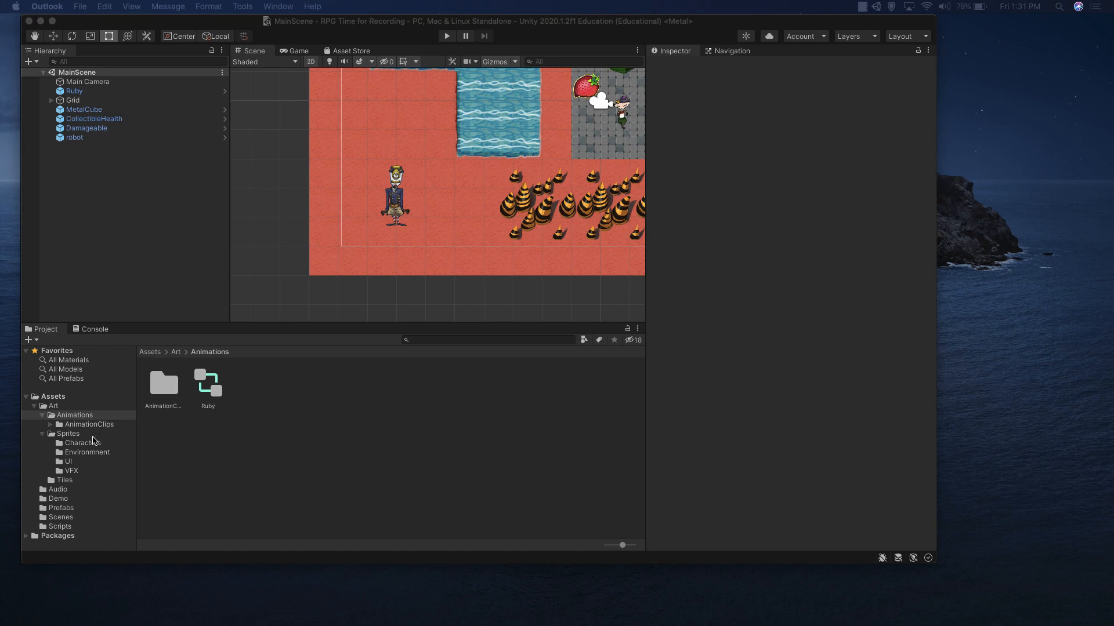
Remove the Animator component with the missing controller from the robot prefab in the Prefabs folder
{"action": "left_click", "coordinate": [82, 444]}
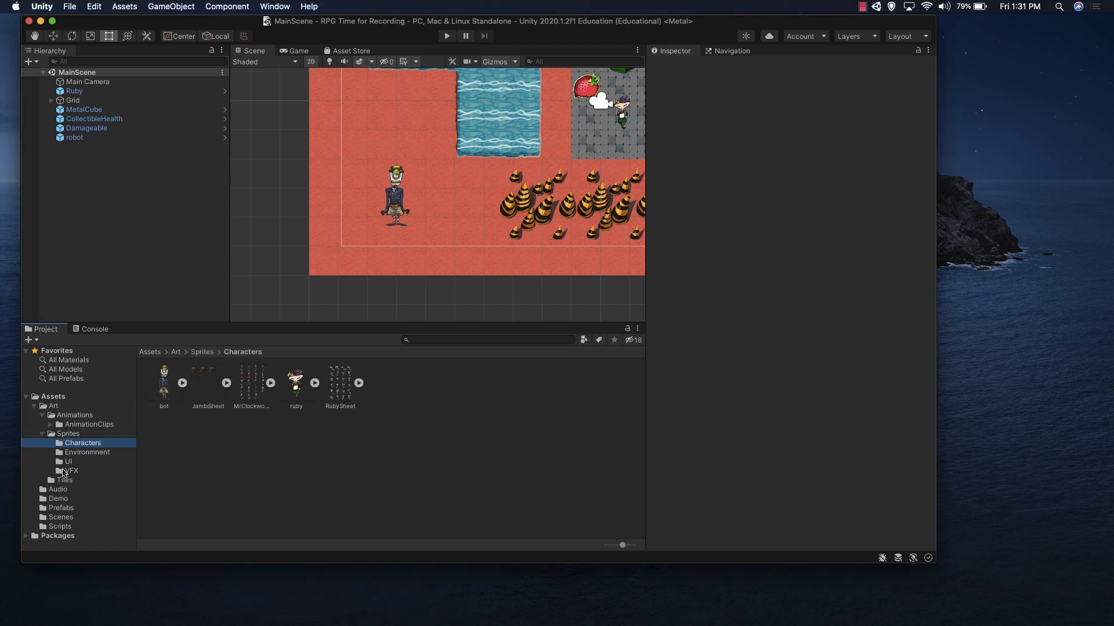
{"action": "left_click", "coordinate": [60, 508]}
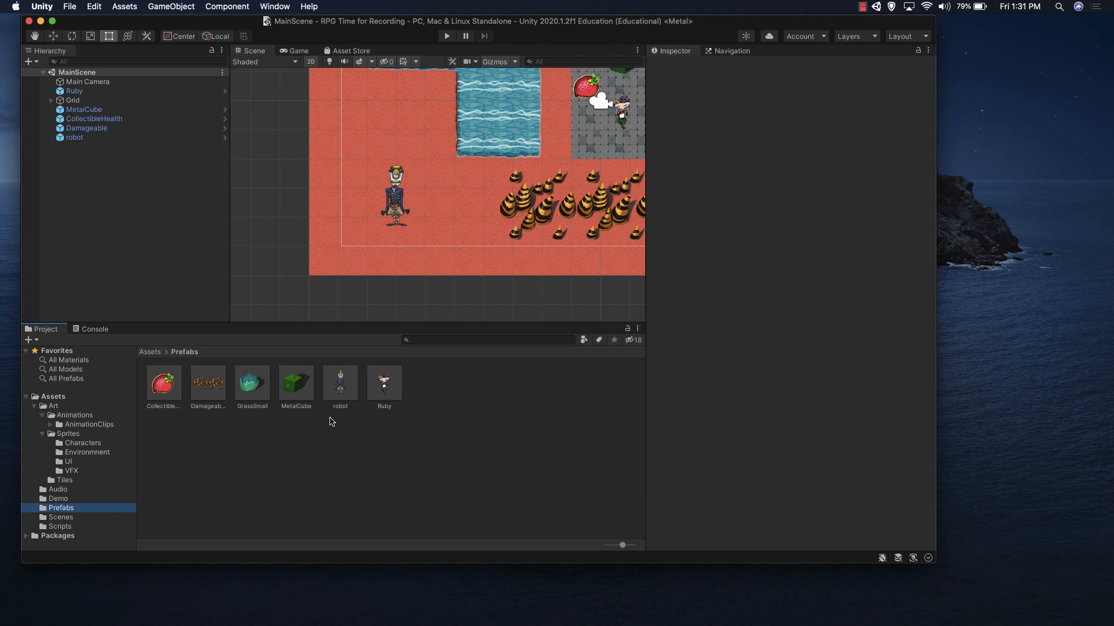
{"action": "left_click", "coordinate": [341, 389]}
{"action": "scroll", "coordinate": [794, 394], "scroll_direction": "down", "scroll_amount": 3}
{"action": "scroll", "coordinate": [794, 395], "scroll_direction": "down", "scroll_amount": 6}
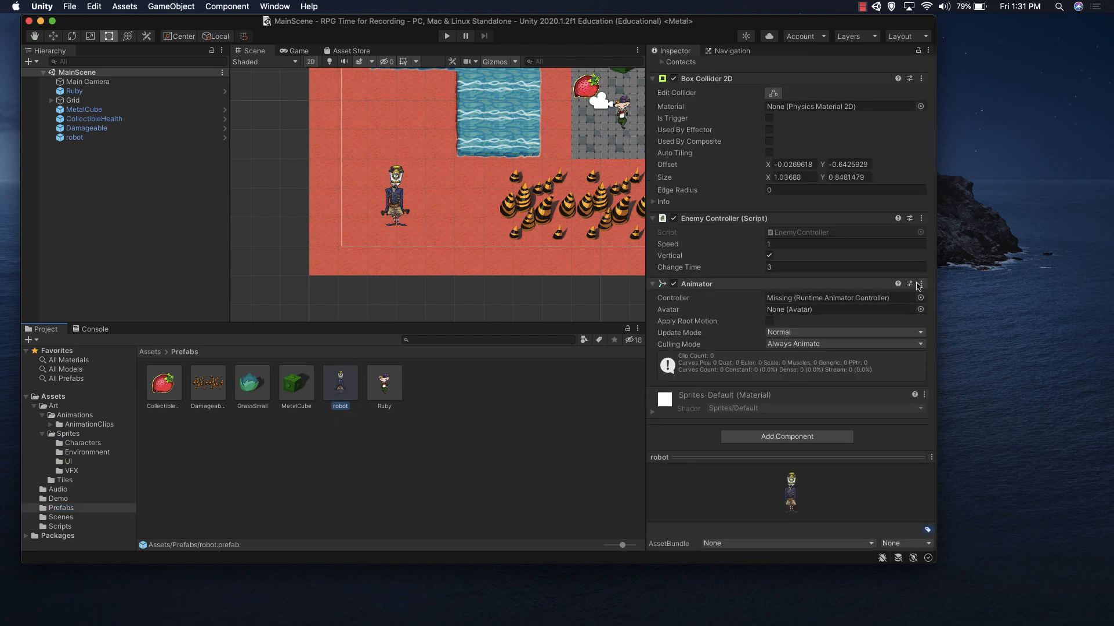
{"action": "left_click", "coordinate": [921, 284]}
{"action": "left_click", "coordinate": [947, 313]}
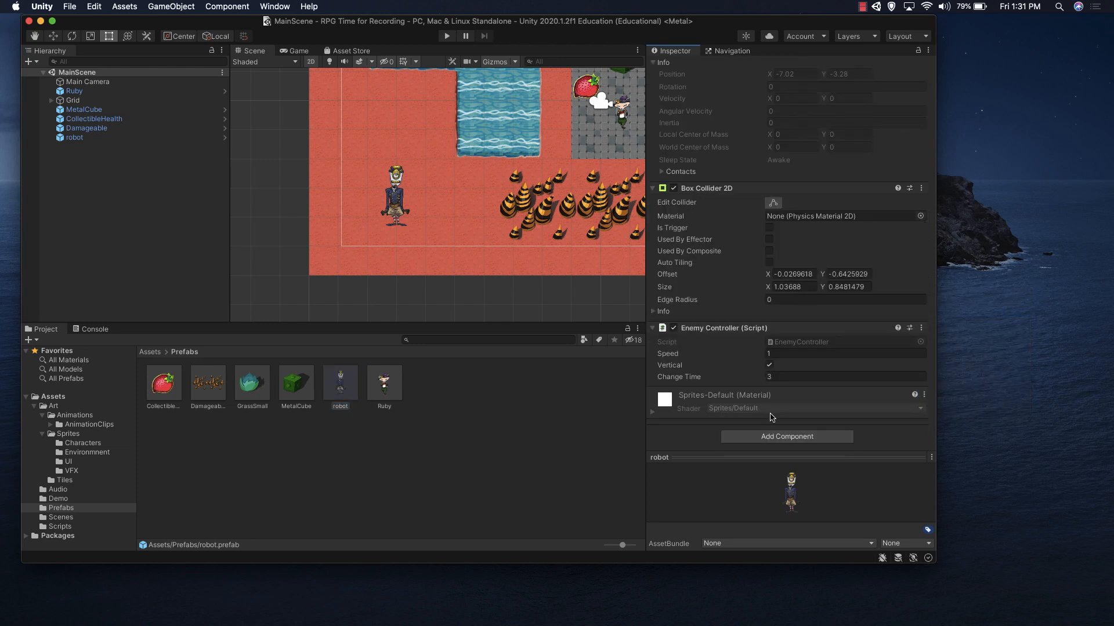
Add a new Animator component to the robot prefab
{"action": "left_click", "coordinate": [779, 438]}
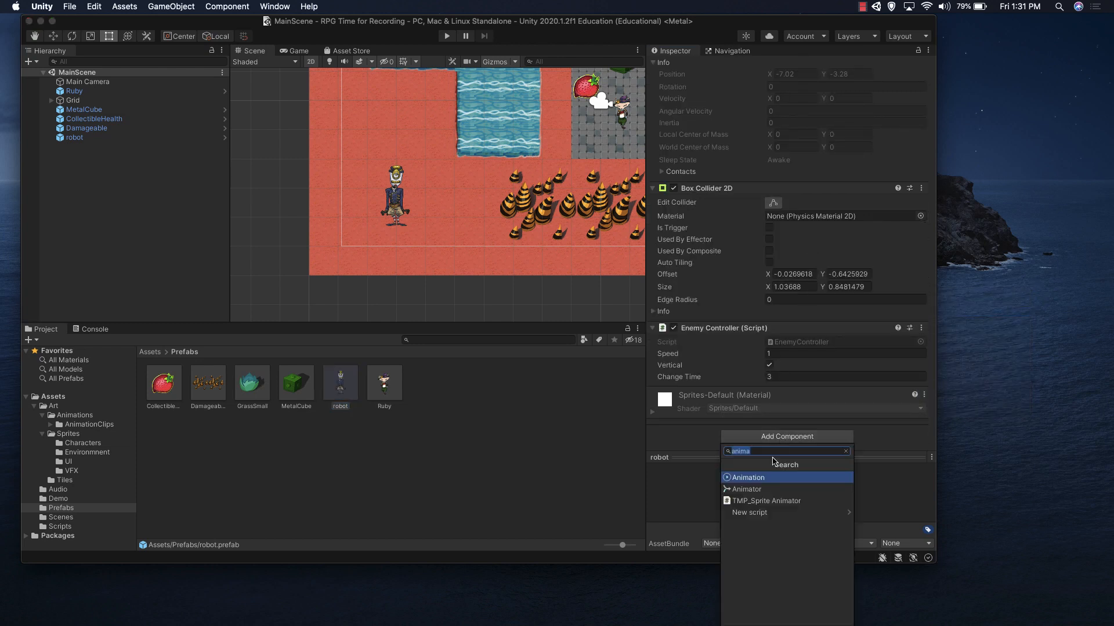
{"action": "type", "text": "ani"}
{"action": "left_click", "coordinate": [761, 490]}
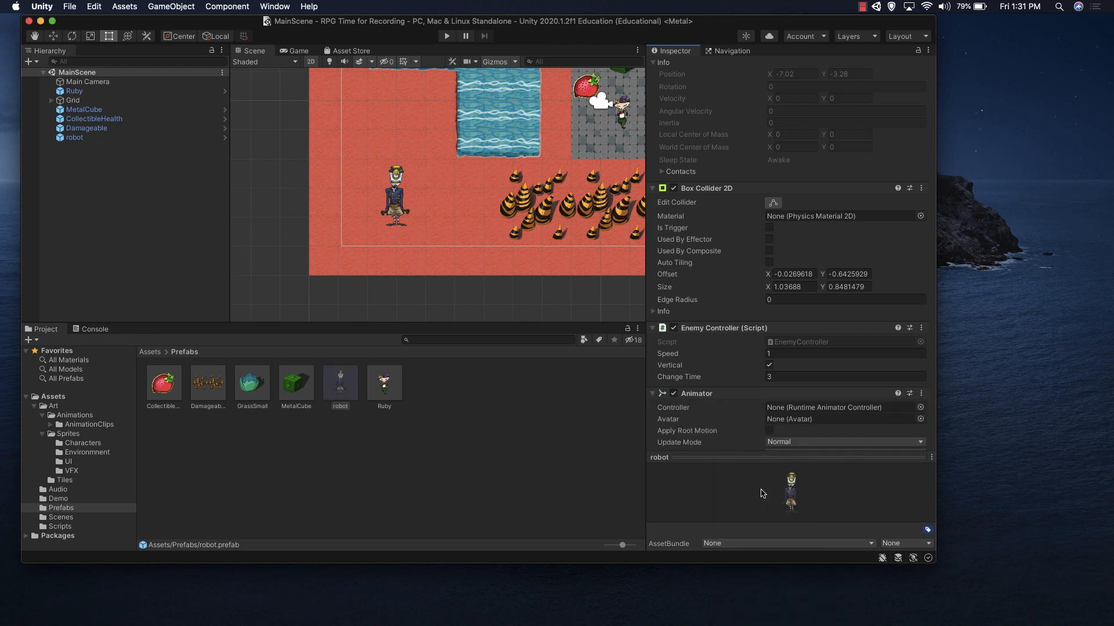
{"action": "scroll", "coordinate": [765, 442], "scroll_direction": "down", "scroll_amount": 5}
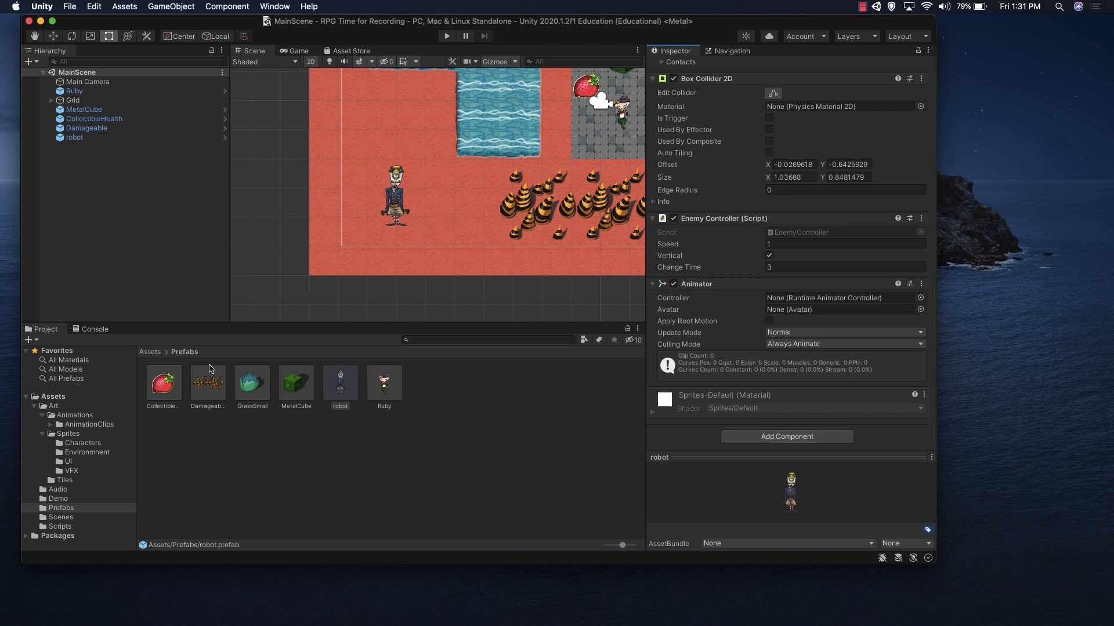
Create an Animator Controller named Robot in the Art > Animations folder
{"action": "left_click", "coordinate": [74, 415]}
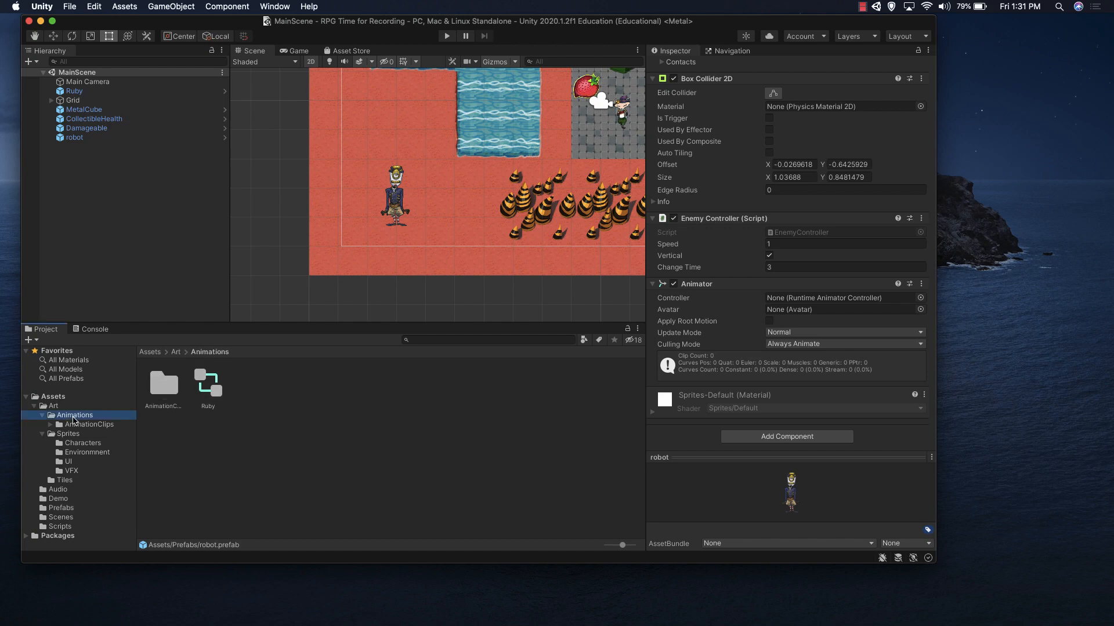
{"action": "right_click", "coordinate": [261, 513]}
{"action": "mouse_move", "coordinate": [330, 328]}
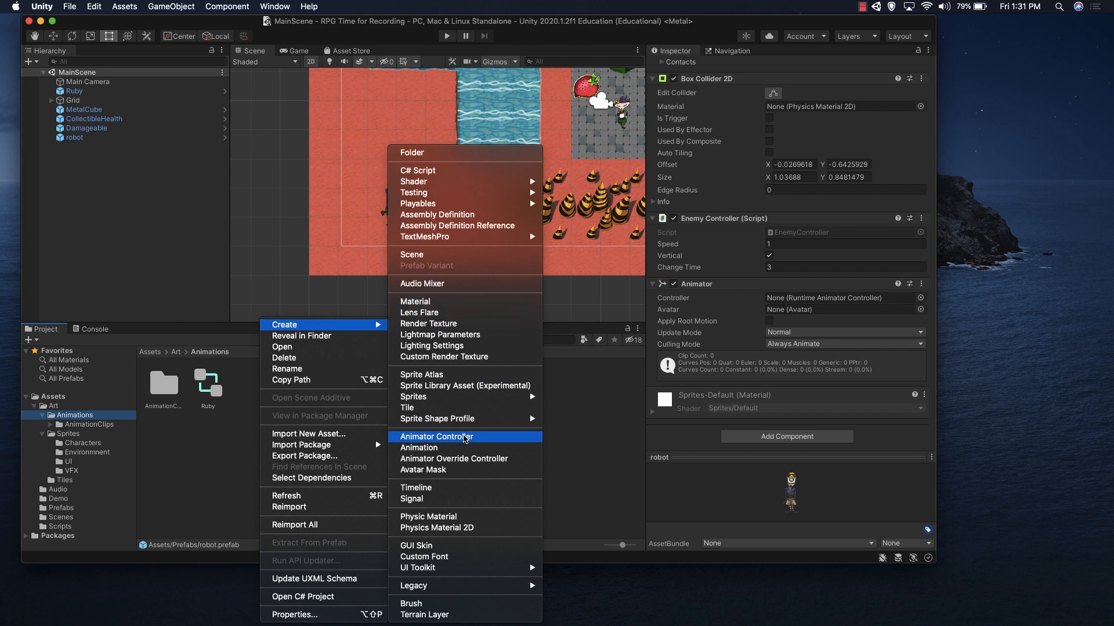
{"action": "left_click", "coordinate": [459, 436]}
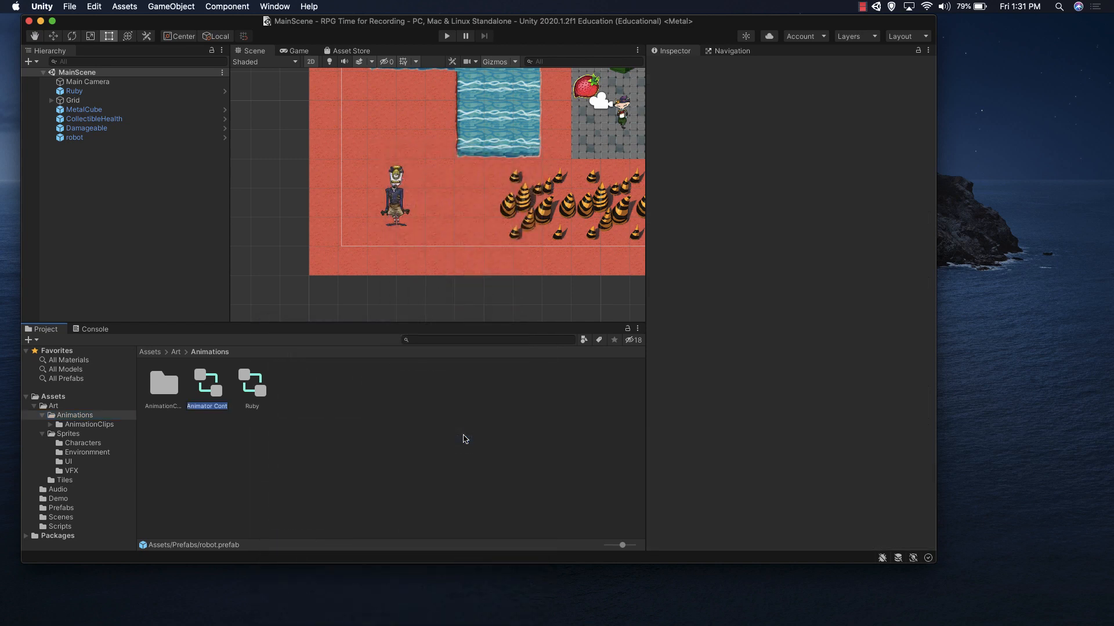
{"action": "type", "text": "Robot"}
{"action": "key", "text": "Return"}
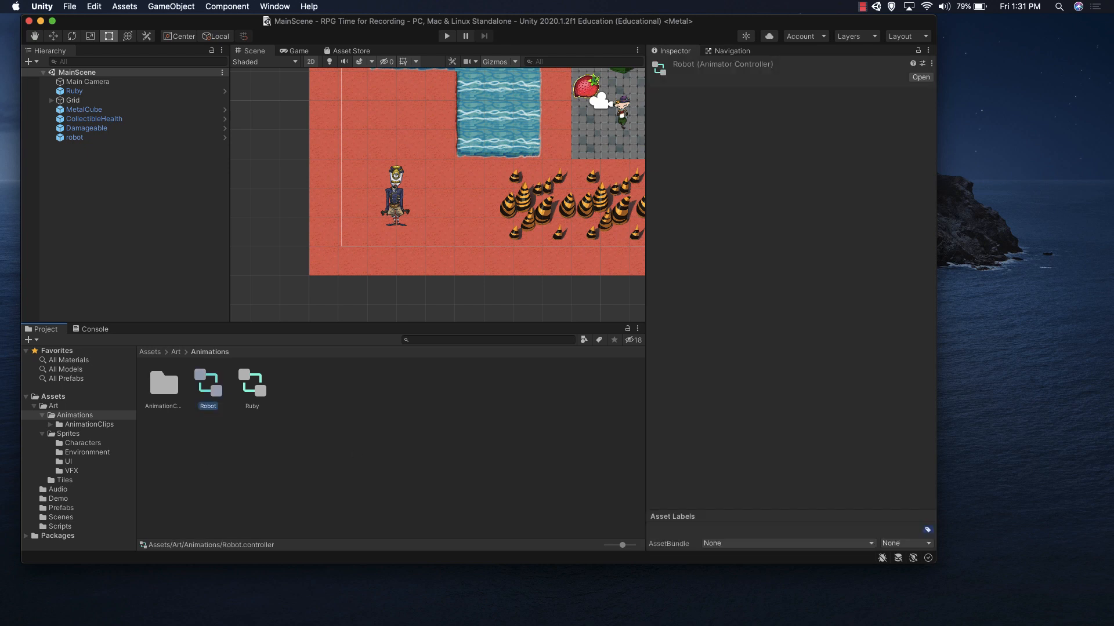
{"action": "left_click", "coordinate": [318, 386]}
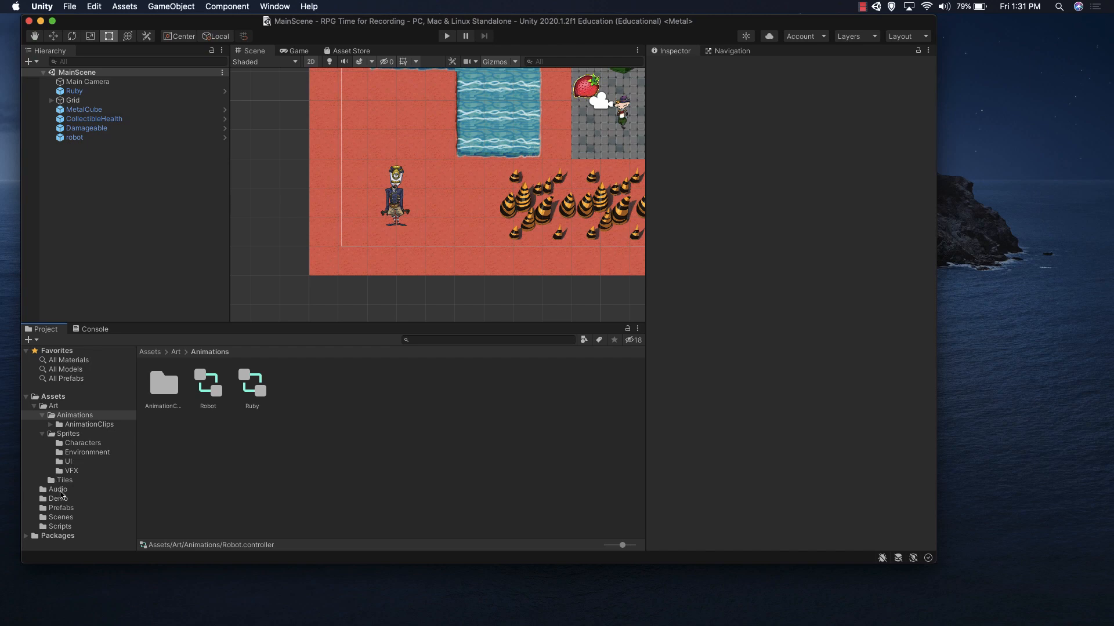
Assign the Robot controller to the Animator component of the robot prefab
{"action": "left_click", "coordinate": [60, 508]}
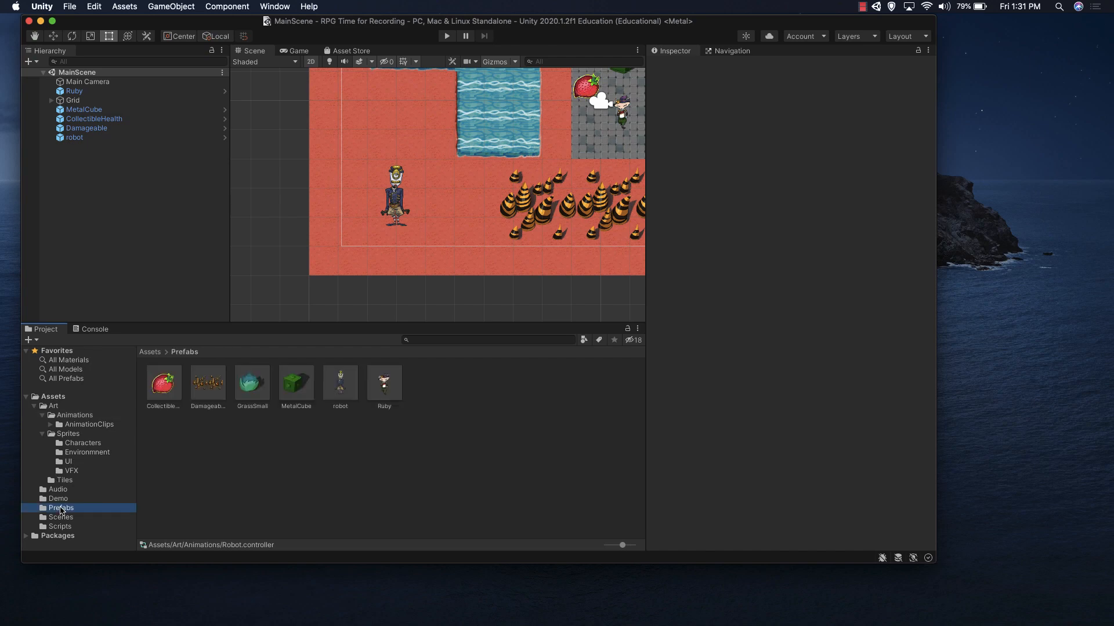
{"action": "left_click", "coordinate": [340, 384]}
{"action": "scroll", "coordinate": [836, 416], "scroll_direction": "down", "scroll_amount": 10}
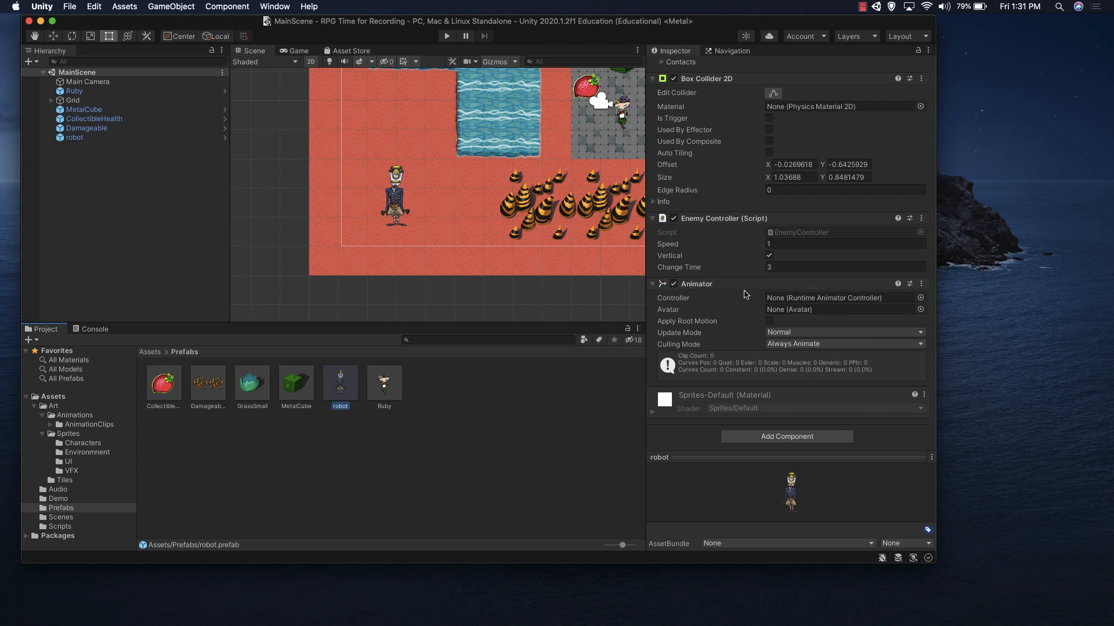
{"action": "left_click", "coordinate": [920, 298]}
{"action": "left_click", "coordinate": [956, 334]}
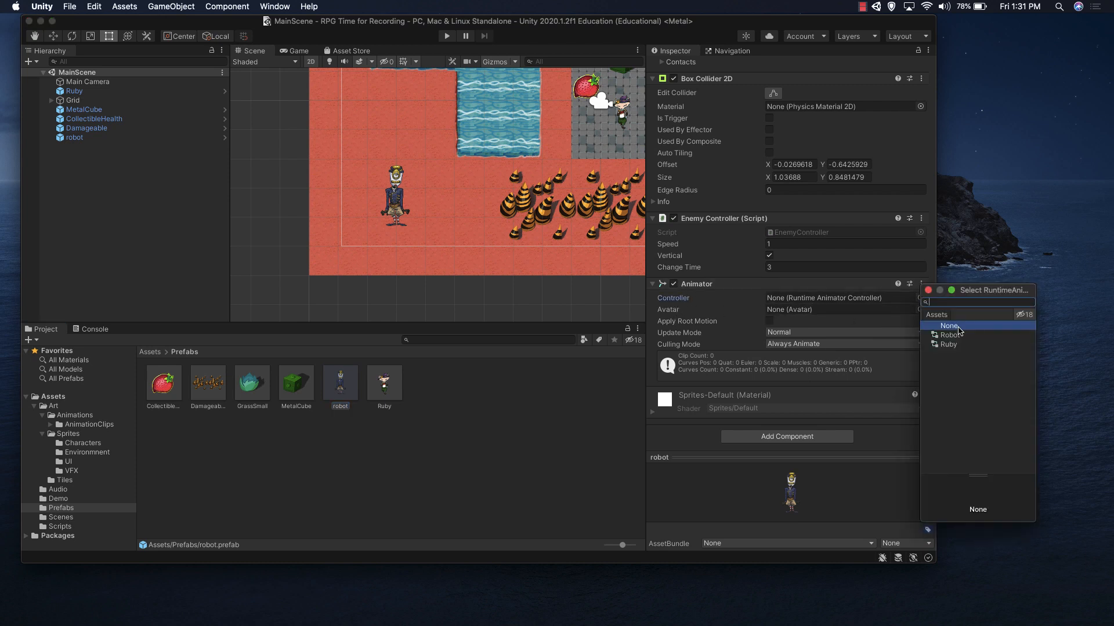
{"action": "double_click", "coordinate": [955, 335]}
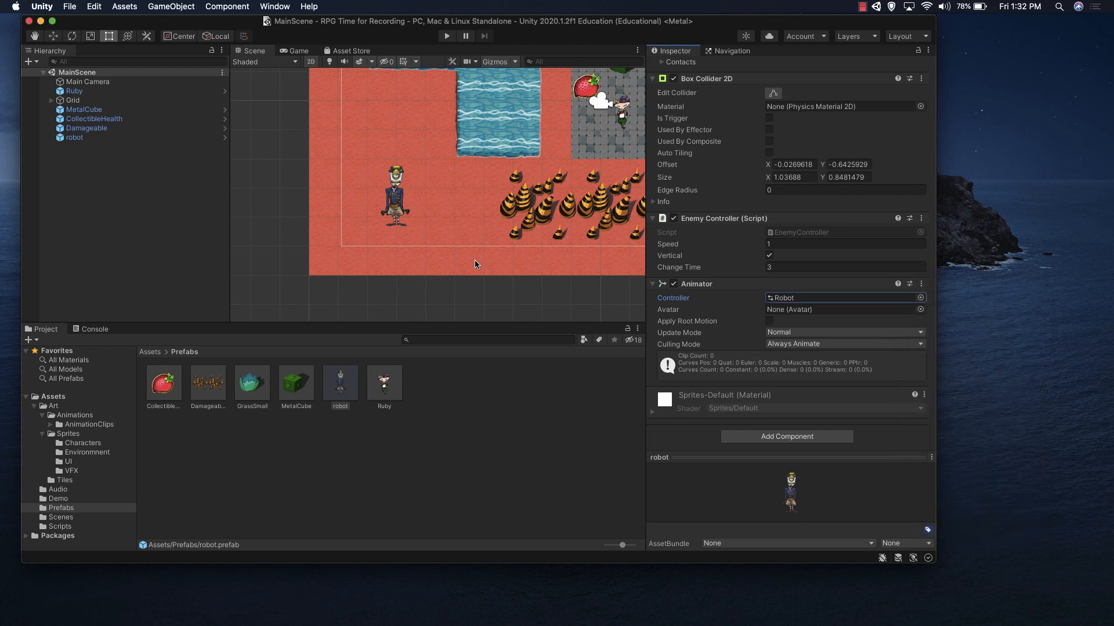
Examine the robot in the scene, the character sprite assets and the robot prefab's component settings
{"action": "scroll", "coordinate": [394, 204], "scroll_direction": "up", "scroll_amount": 3}
{"action": "scroll", "coordinate": [395, 204], "scroll_direction": "up", "scroll_amount": 4}
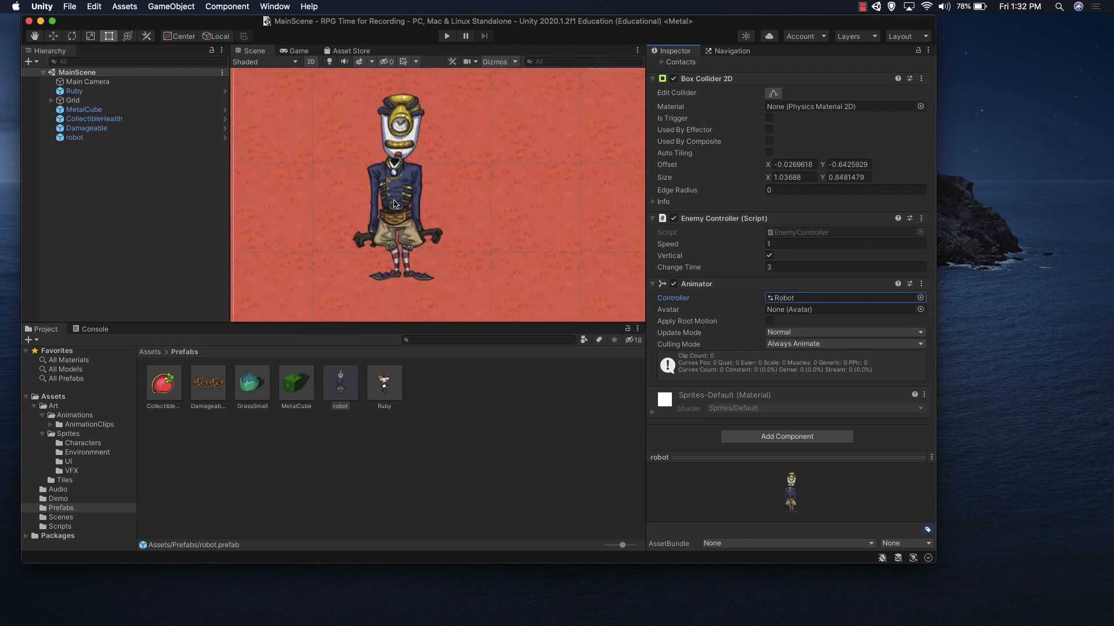
{"action": "scroll", "coordinate": [394, 205], "scroll_direction": "down", "scroll_amount": 4}
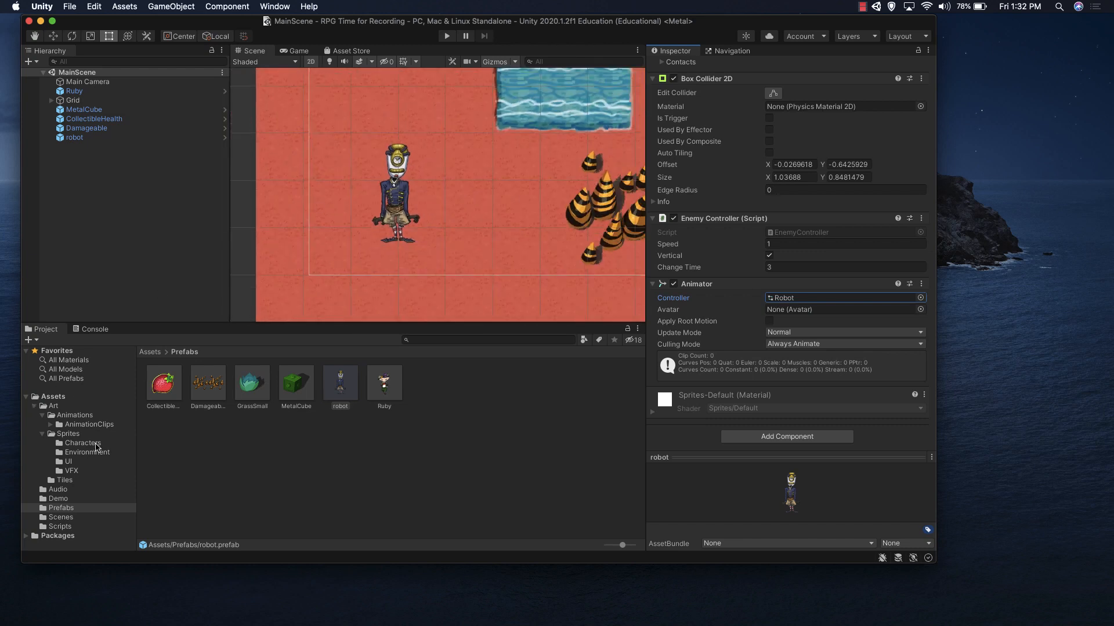
{"action": "left_click", "coordinate": [80, 443]}
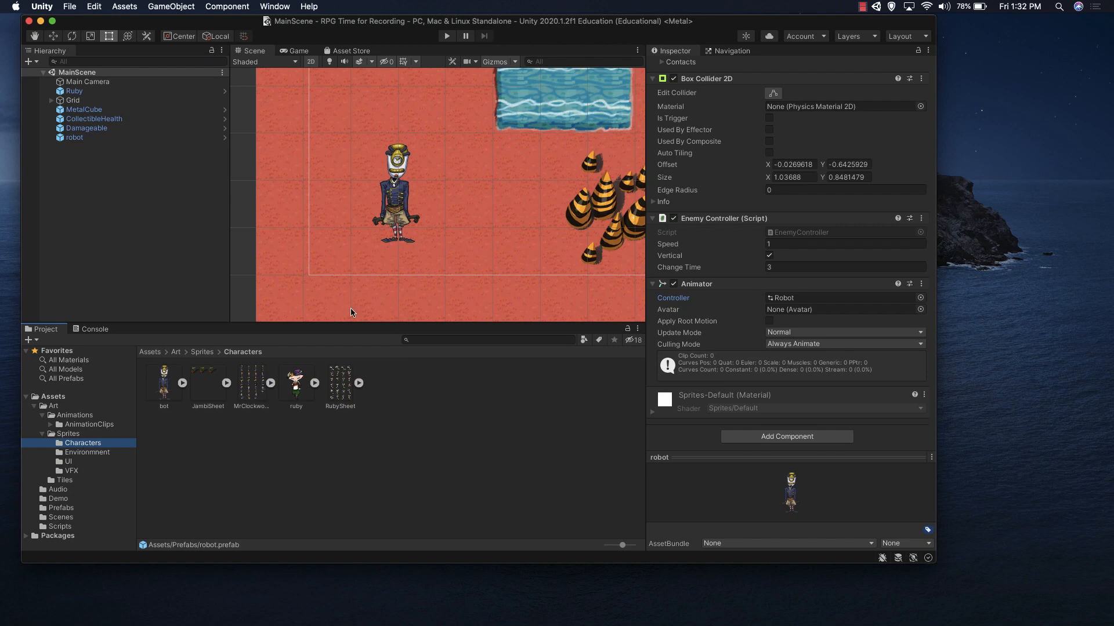
{"action": "scroll", "coordinate": [874, 320], "scroll_direction": "up", "scroll_amount": 10}
{"action": "scroll", "coordinate": [774, 171], "scroll_direction": "down", "scroll_amount": 4}
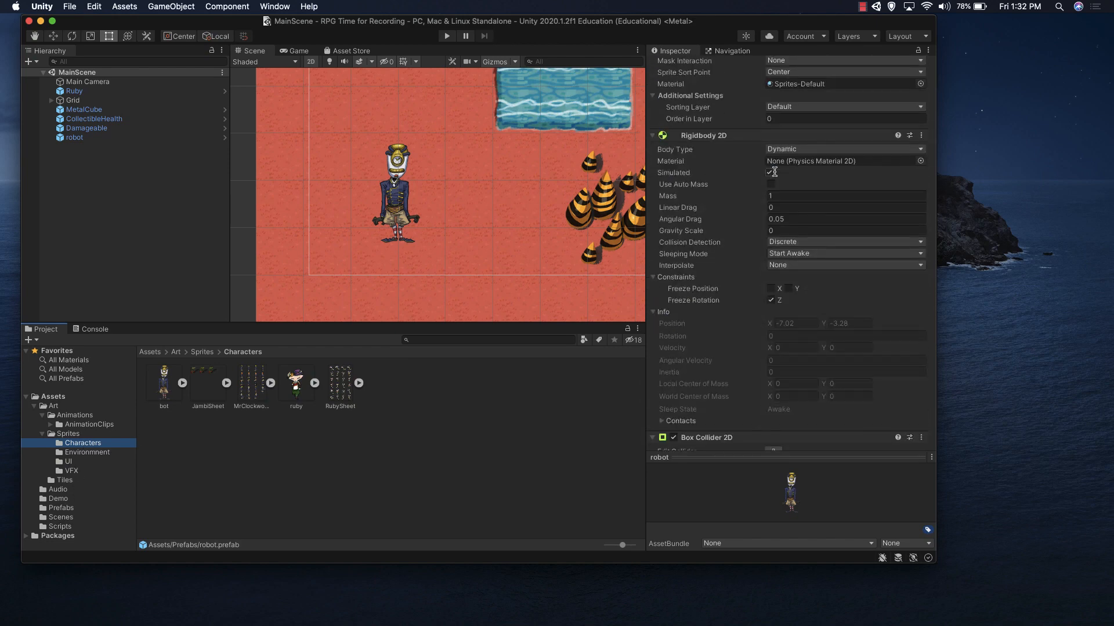
{"action": "scroll", "coordinate": [775, 171], "scroll_direction": "up", "scroll_amount": 4}
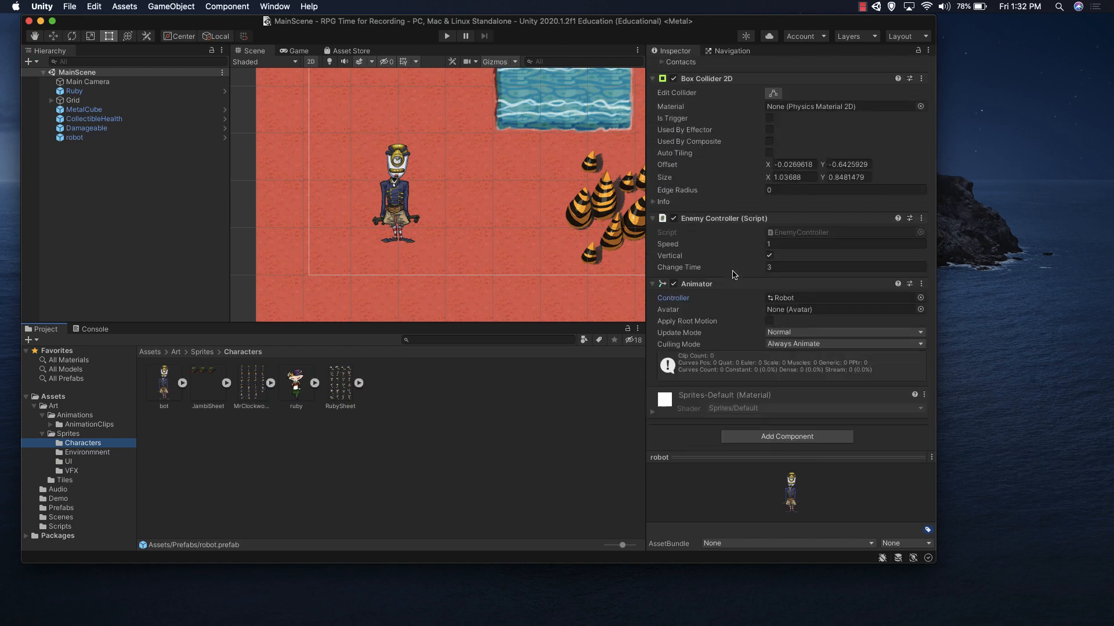
{"action": "scroll", "coordinate": [735, 275], "scroll_direction": "down", "scroll_amount": 10}
Open the Animation window and move it so the scene hierarchy and project folders stay accessible
{"action": "left_click", "coordinate": [275, 7]}
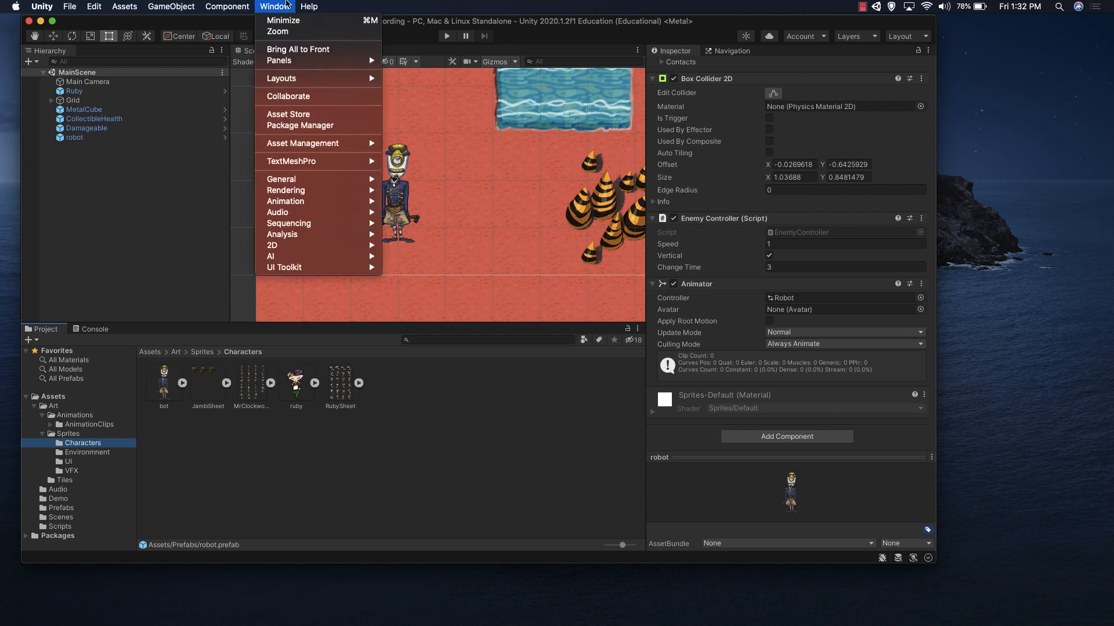
{"action": "mouse_move", "coordinate": [331, 201]}
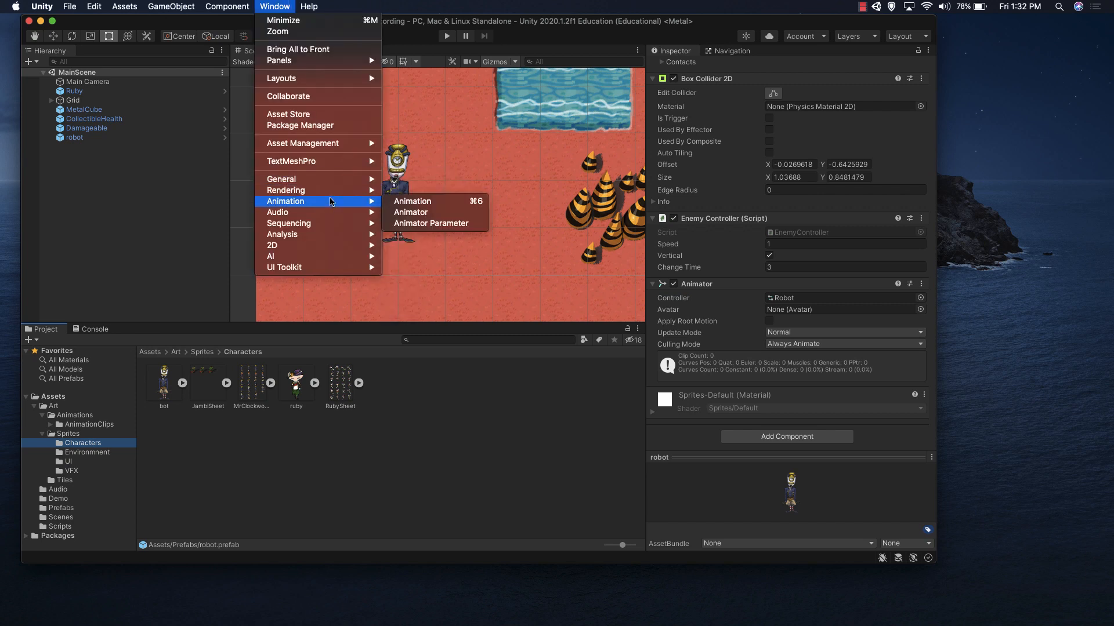
{"action": "left_click", "coordinate": [402, 201]}
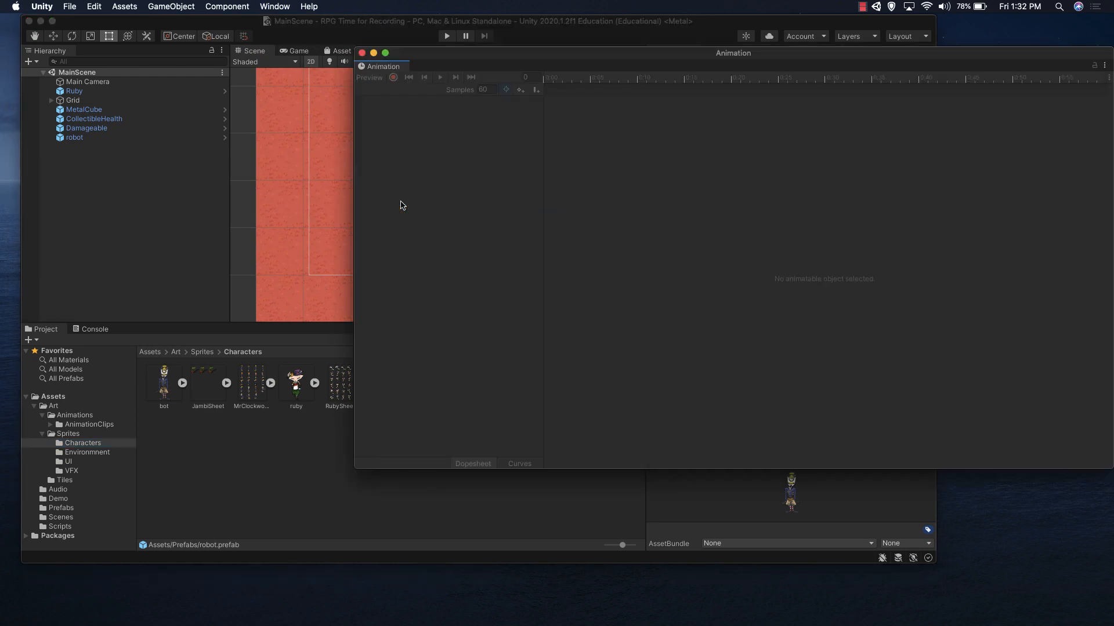
{"action": "left_click_drag", "start_coordinate": [582, 54], "coordinate": [479, 65]}
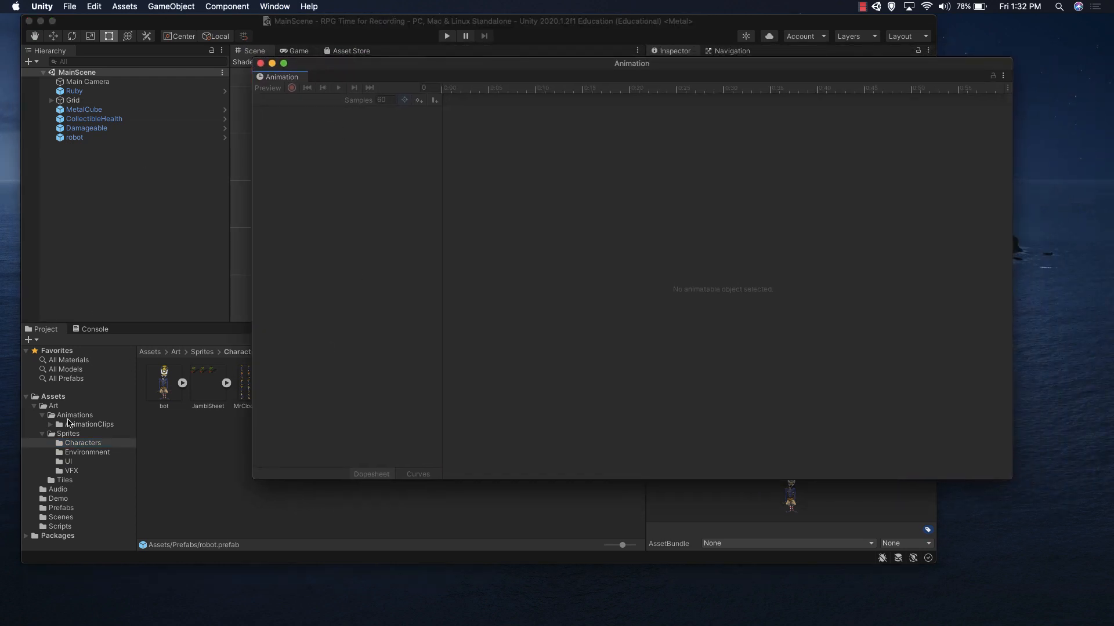
Try to use the robot prefab from the Prefabs folder as the Animation window's target
{"action": "left_click", "coordinate": [76, 444]}
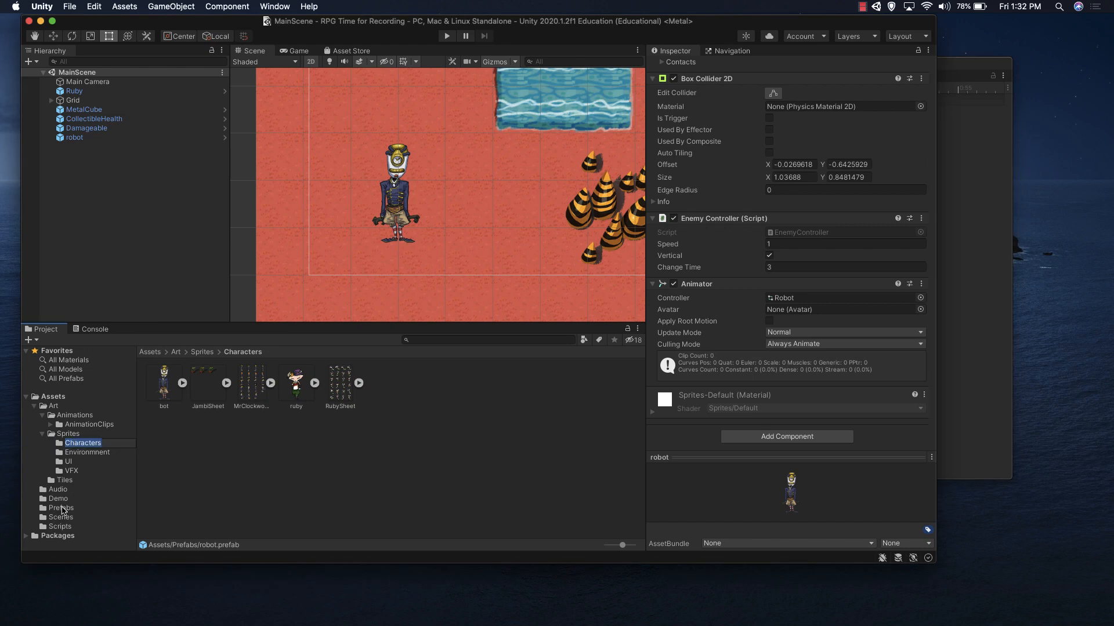
{"action": "left_click", "coordinate": [61, 508]}
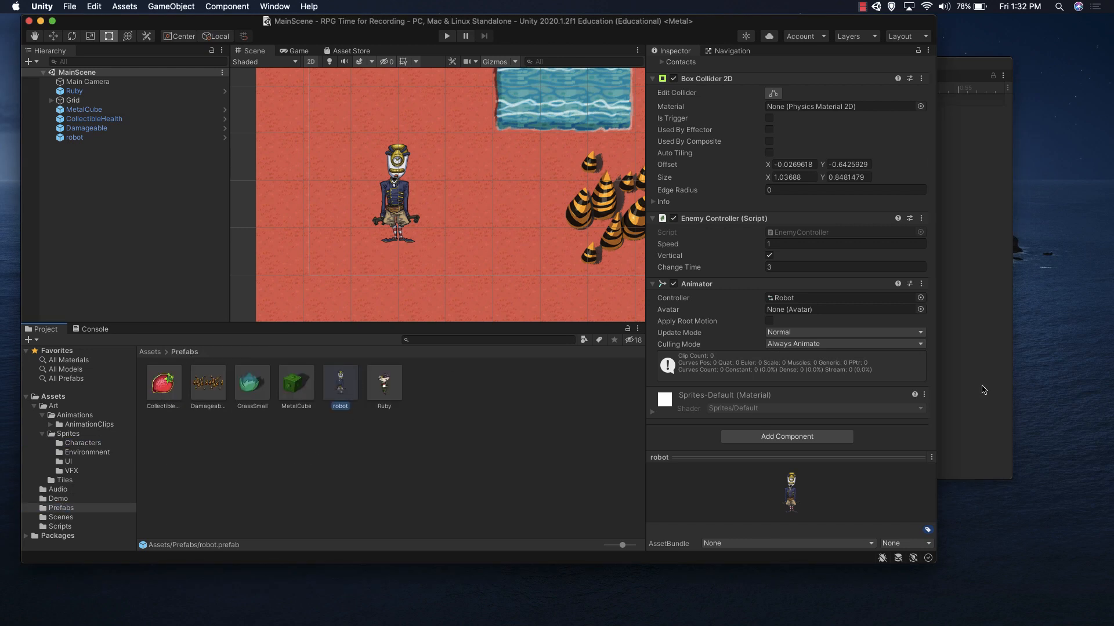
{"action": "left_click", "coordinate": [983, 390]}
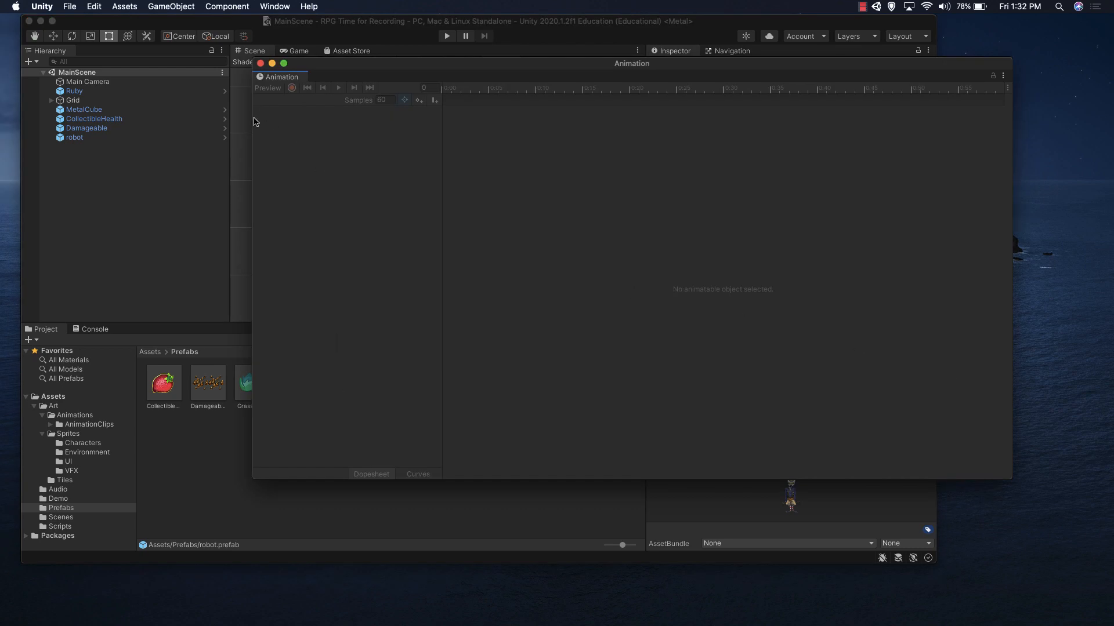
Create an animation clip named robo_left for the robot object in the scene hierarchy
{"action": "left_click", "coordinate": [116, 137]}
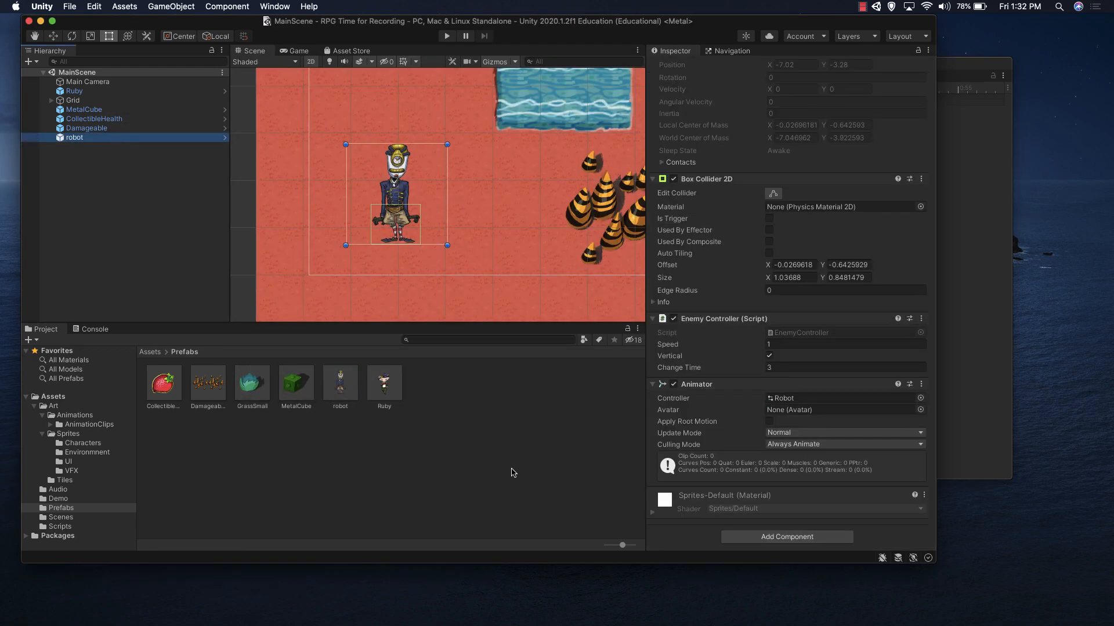
{"action": "left_click", "coordinate": [967, 299]}
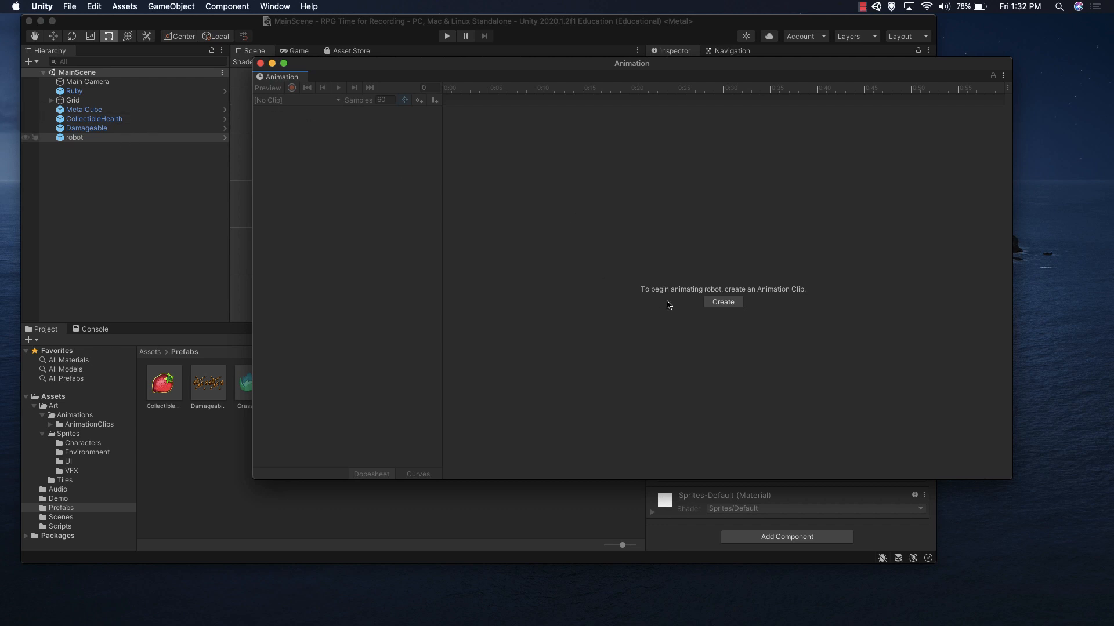
{"action": "left_click", "coordinate": [723, 302]}
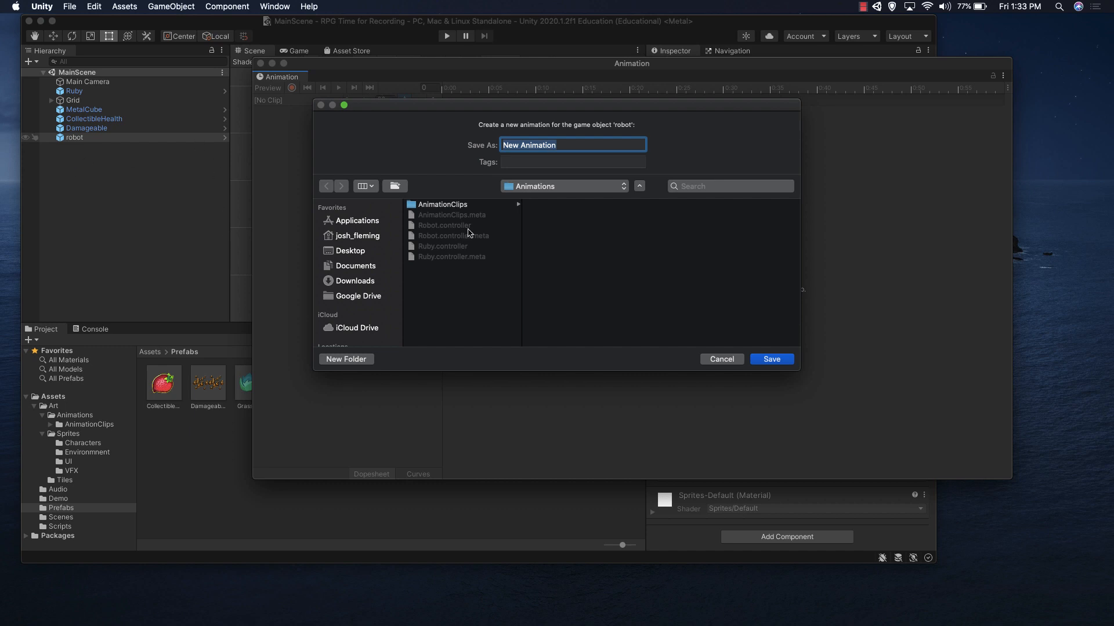
{"action": "type", "text": "robo_left"}
{"action": "left_click", "coordinate": [778, 360]}
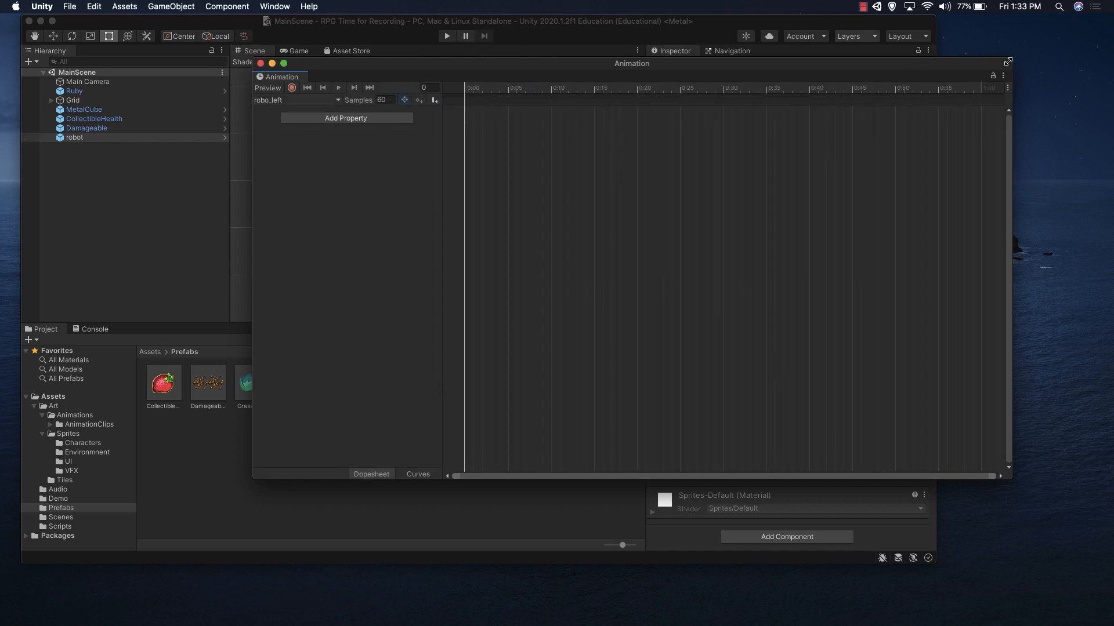
Shrink the Animation window, move it clear of the project assets, and show the Characters sprites folder
{"action": "left_click_drag", "start_coordinate": [1002, 60], "coordinate": [903, 67]}
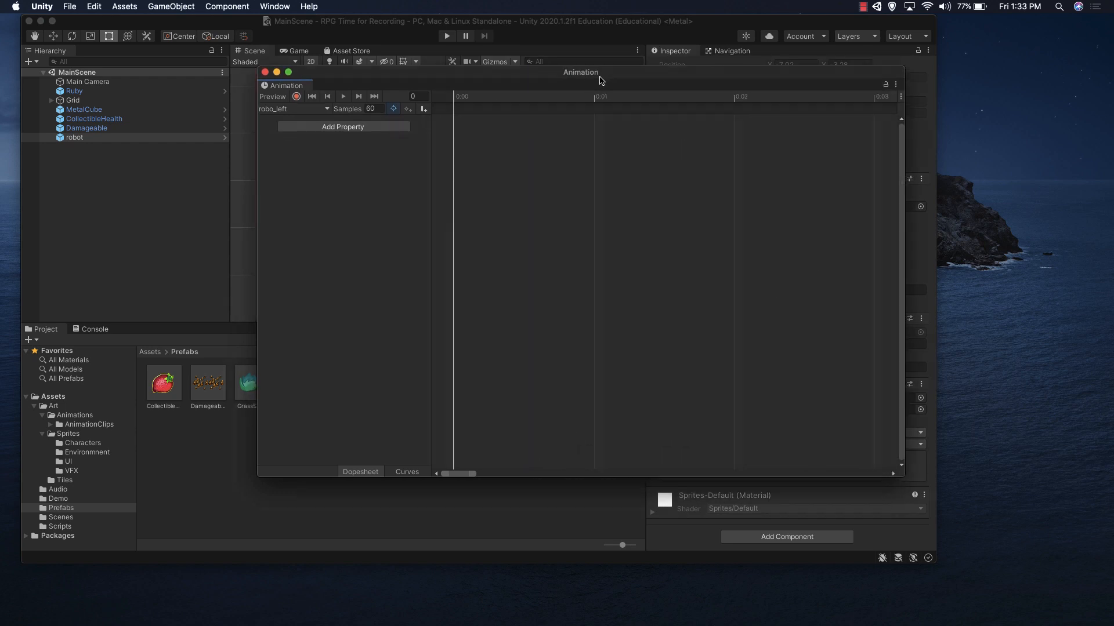
{"action": "left_click_drag", "start_coordinate": [601, 79], "coordinate": [833, 32]}
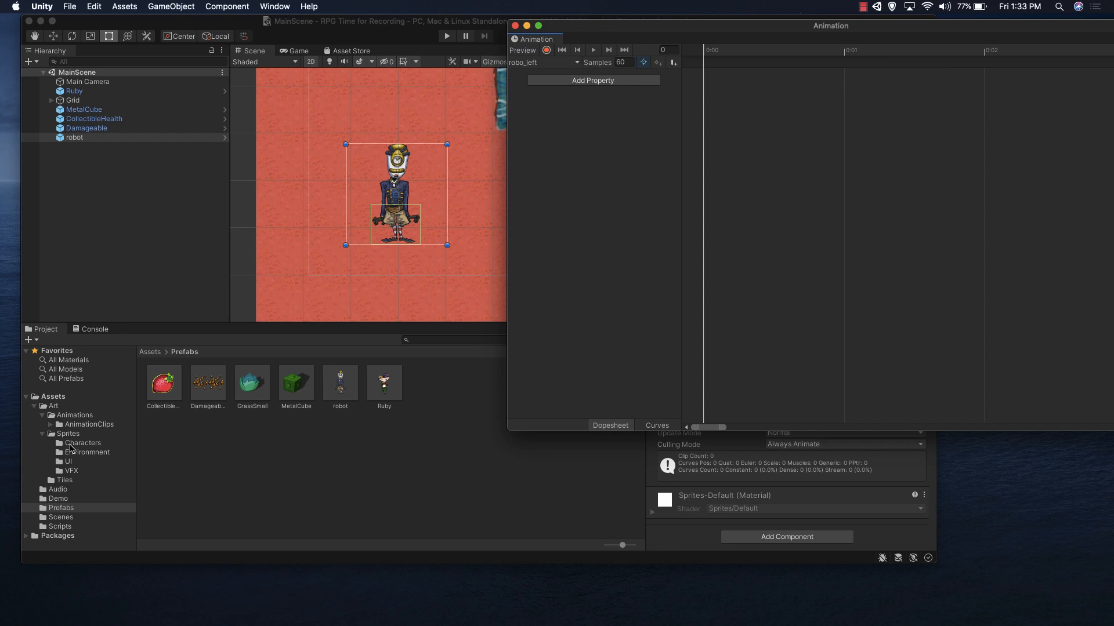
{"action": "left_click", "coordinate": [65, 444]}
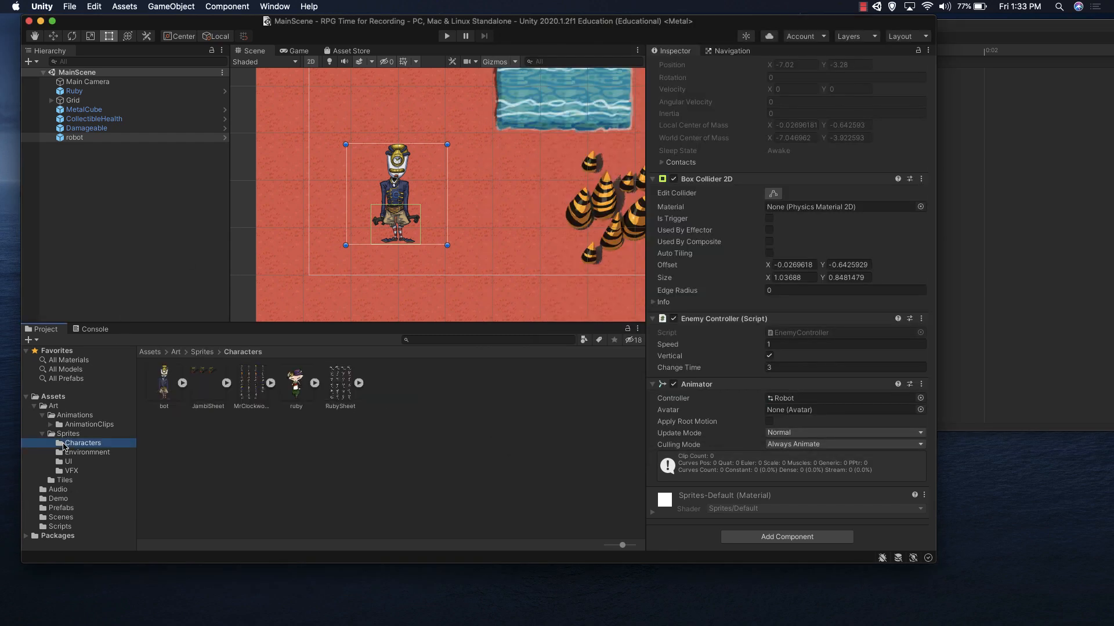
Expand the MrClockworkSheet sprite sheet and resize the main editor window so its sprites and the Animation window are both reachable
{"action": "left_click_drag", "start_coordinate": [935, 391], "coordinate": [543, 420]}
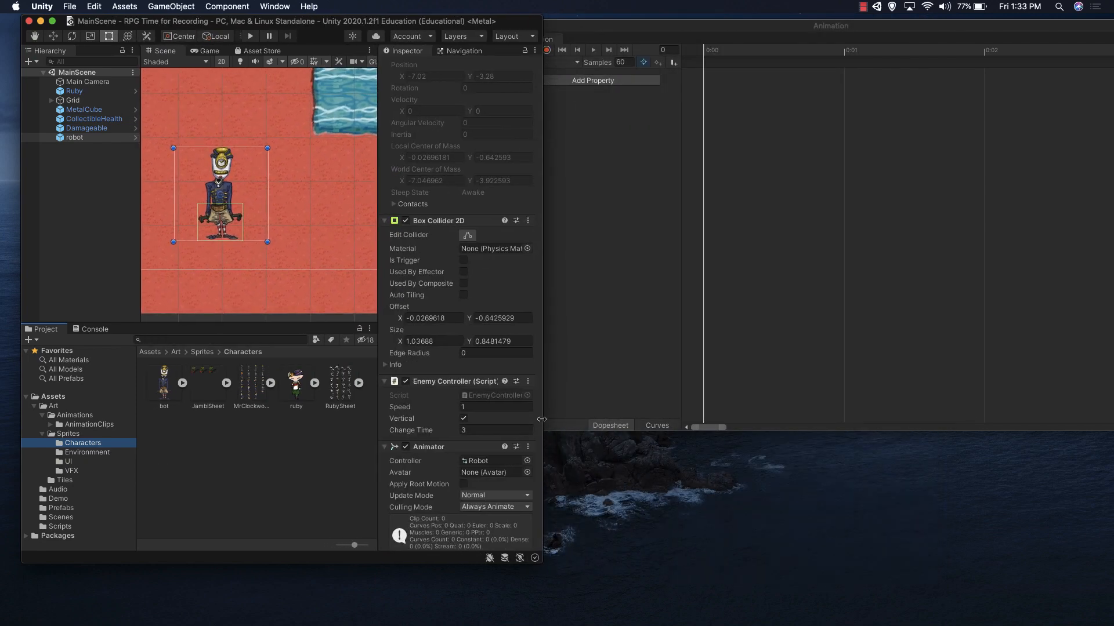
{"action": "left_click", "coordinate": [271, 384]}
{"action": "left_click_drag", "start_coordinate": [542, 379], "coordinate": [841, 331]}
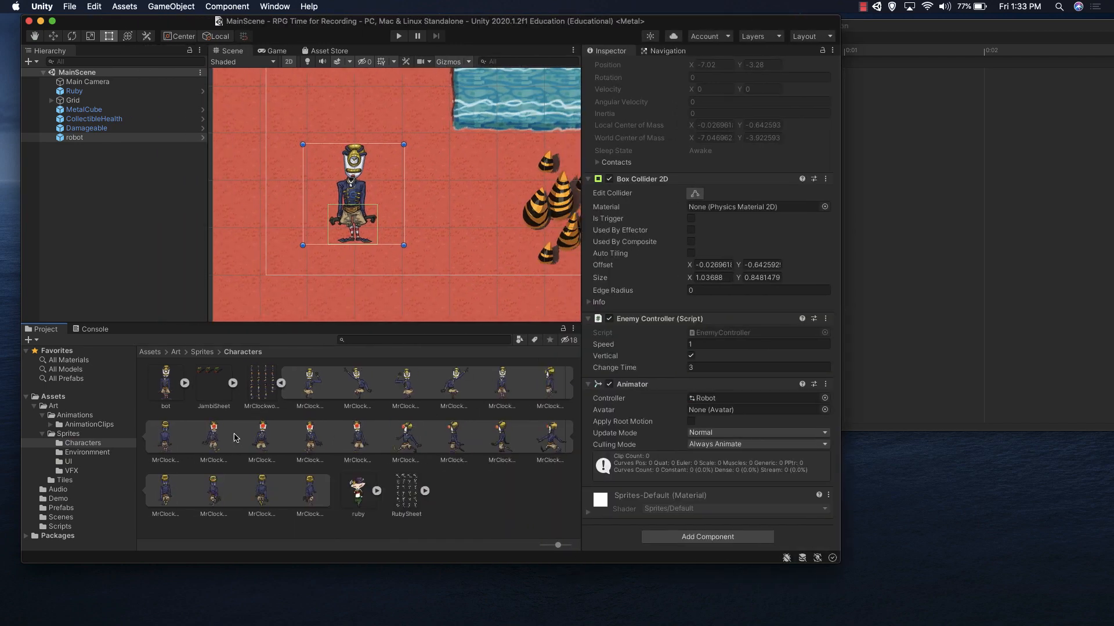
Add the four side-walking sprites, MrClockworkWalkSides1 to MrClockworkWalkSides4, to the timeline of the robo_left clip
{"action": "left_click", "coordinate": [439, 439]}
{"action": "key", "text": "Left"}
{"action": "key", "text": "Left"}
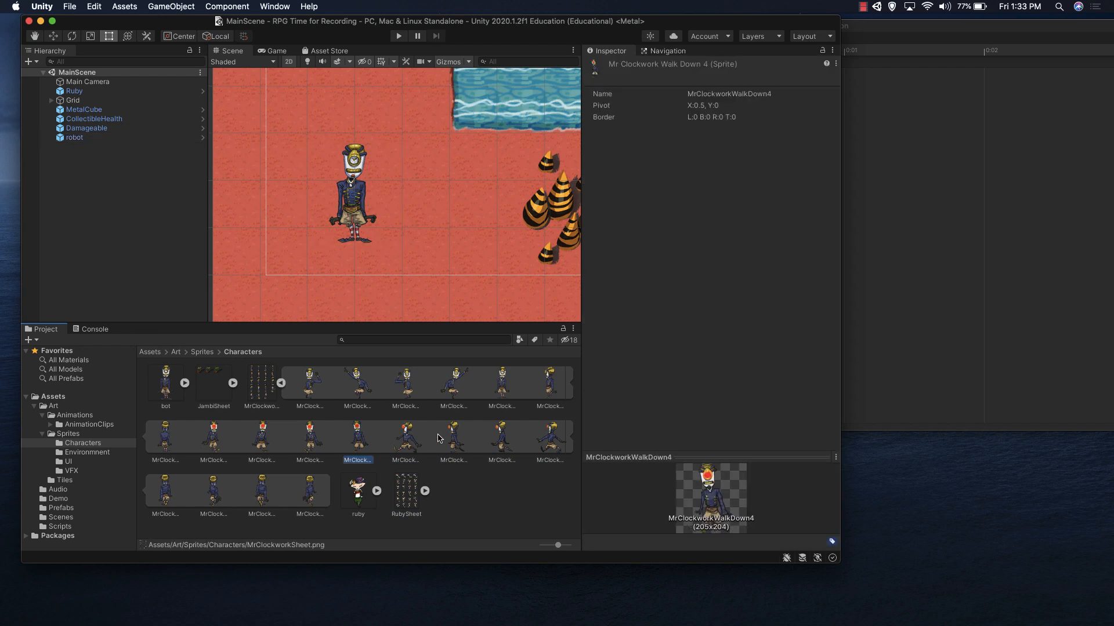
{"action": "key", "text": "Right"}
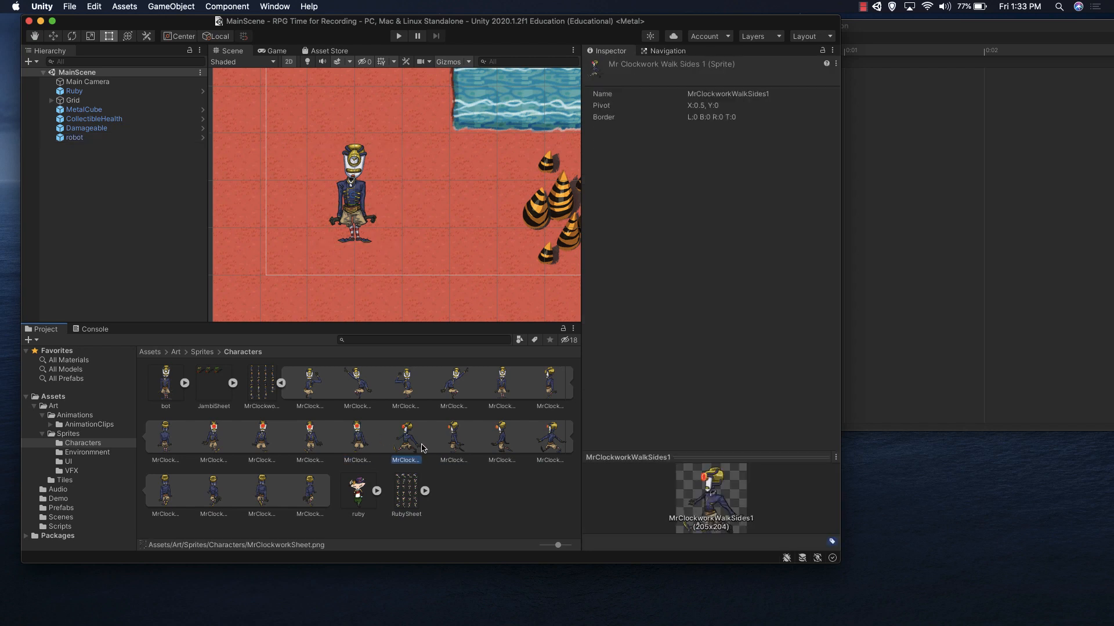
{"action": "key", "text": "Right"}
{"action": "key", "text": "Right"}
{"action": "key", "text": "Right"}
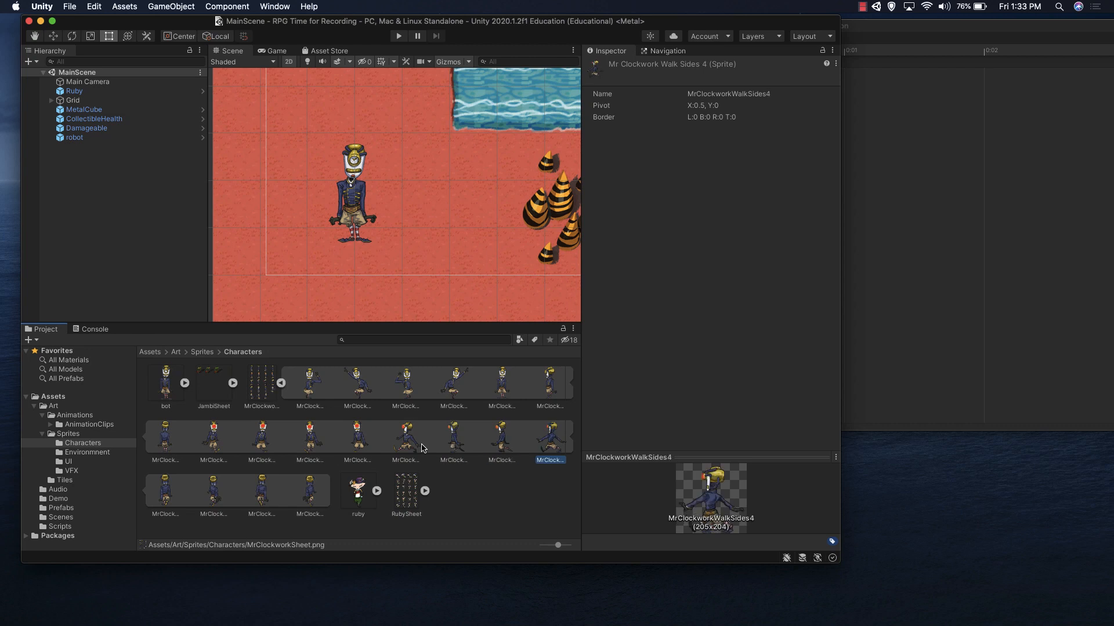
{"action": "left_click", "coordinate": [397, 438]}
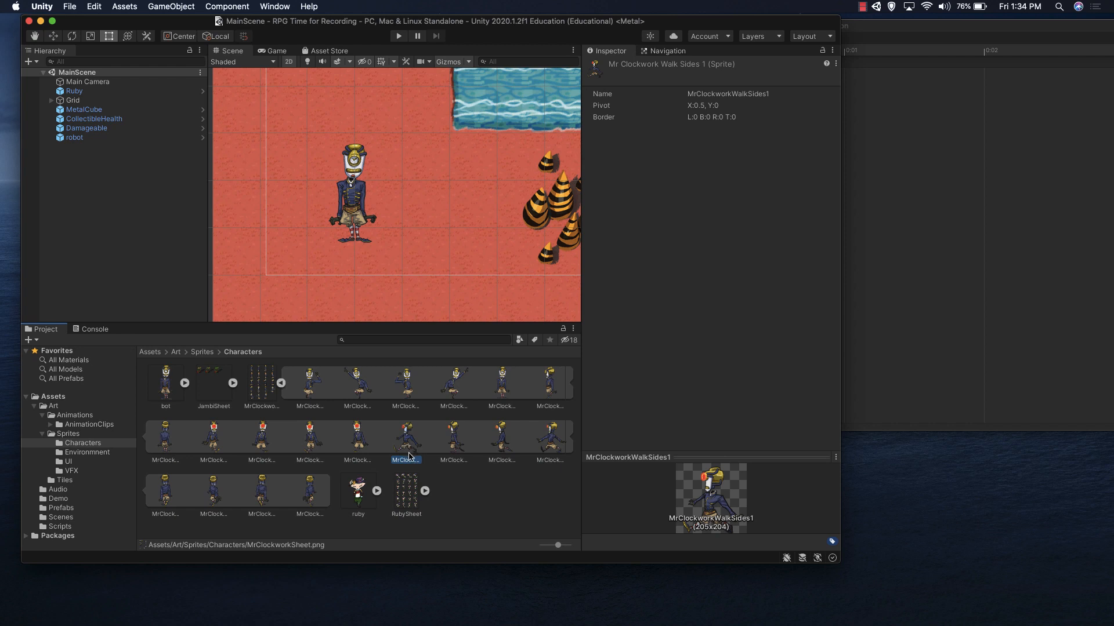
{"action": "left_click", "coordinate": [551, 444], "text": "shift"}
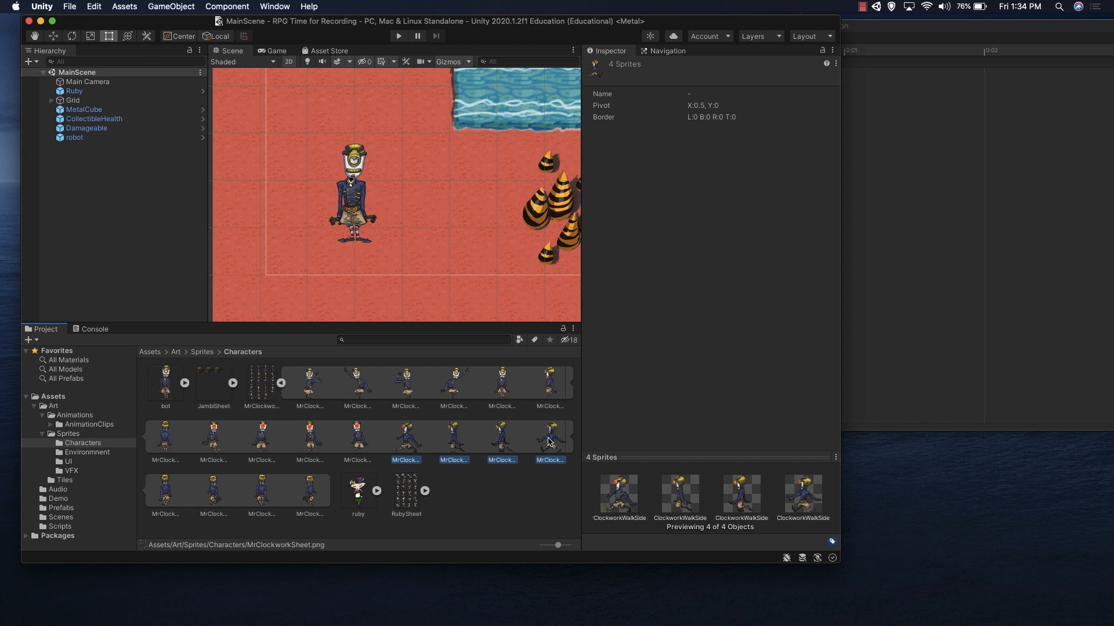
{"action": "left_click_drag", "start_coordinate": [548, 442], "coordinate": [936, 219]}
{"action": "left_click", "coordinate": [937, 223]}
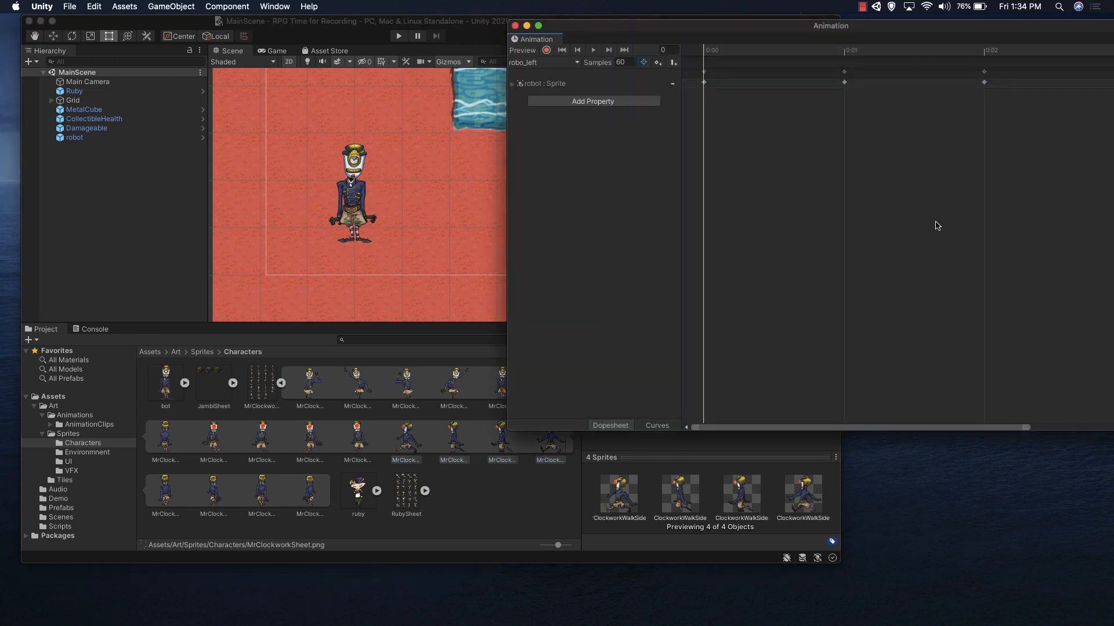
Bring the whole Animation window into view and examine the spacing of robo_left's sprite keyframes along the timeline
{"action": "left_click_drag", "start_coordinate": [859, 25], "coordinate": [528, 82]}
{"action": "left_click_drag", "start_coordinate": [820, 486], "coordinate": [1076, 540]}
{"action": "scroll", "coordinate": [559, 237], "scroll_direction": "down", "scroll_amount": 10}
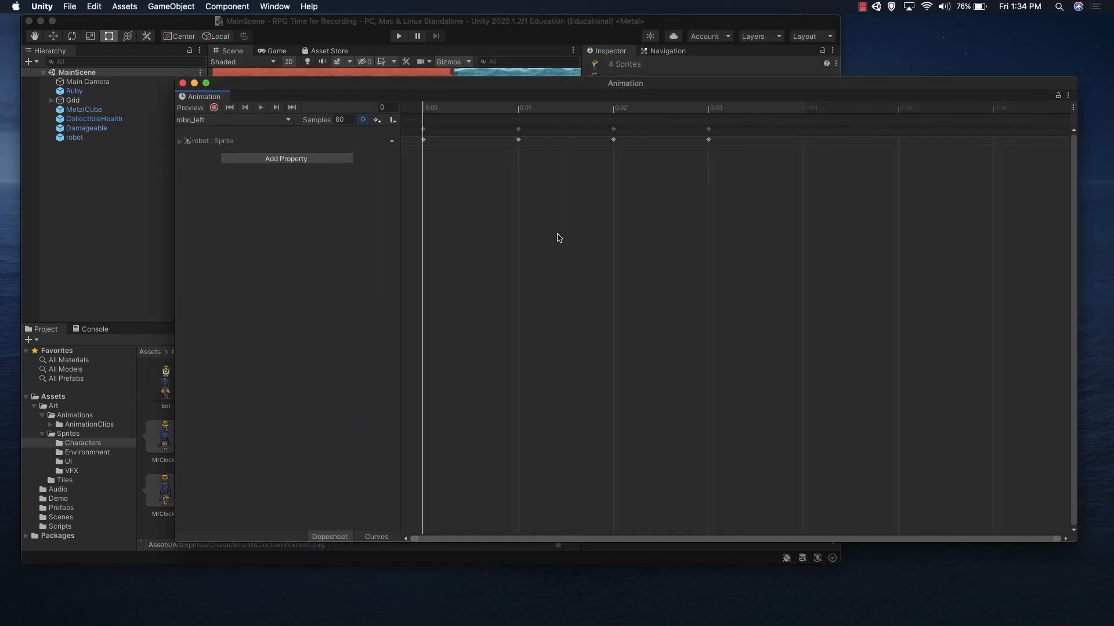
{"action": "scroll", "coordinate": [559, 238], "scroll_direction": "down", "scroll_amount": 15}
{"action": "scroll", "coordinate": [560, 238], "scroll_direction": "down", "scroll_amount": 6}
{"action": "scroll", "coordinate": [504, 156], "scroll_direction": "up", "scroll_amount": 14}
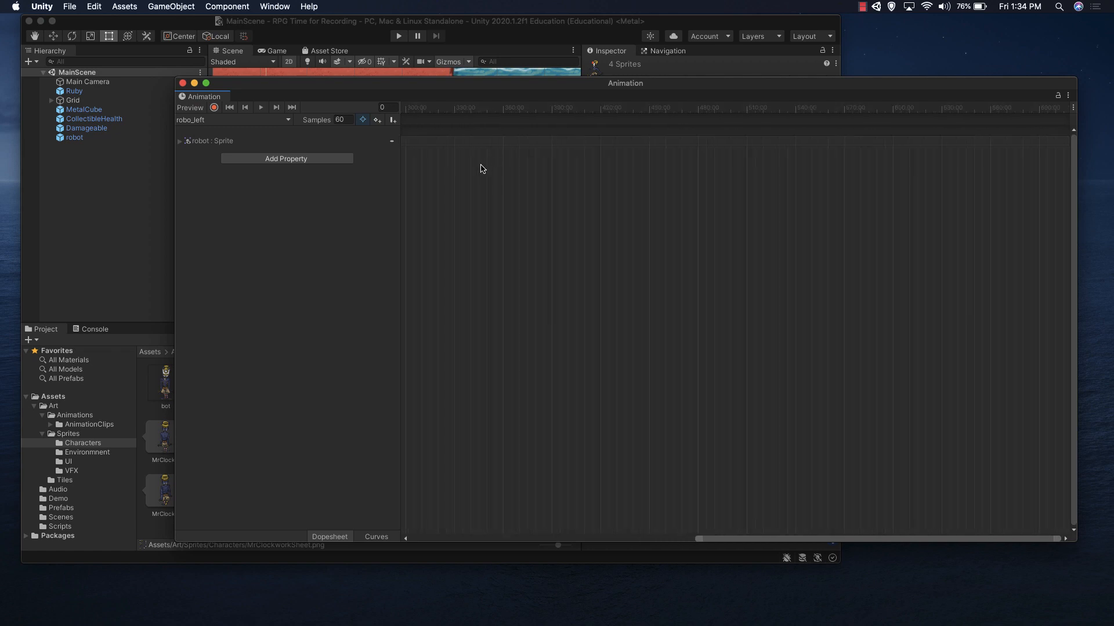
{"action": "left_click_drag", "start_coordinate": [735, 538], "coordinate": [359, 498]}
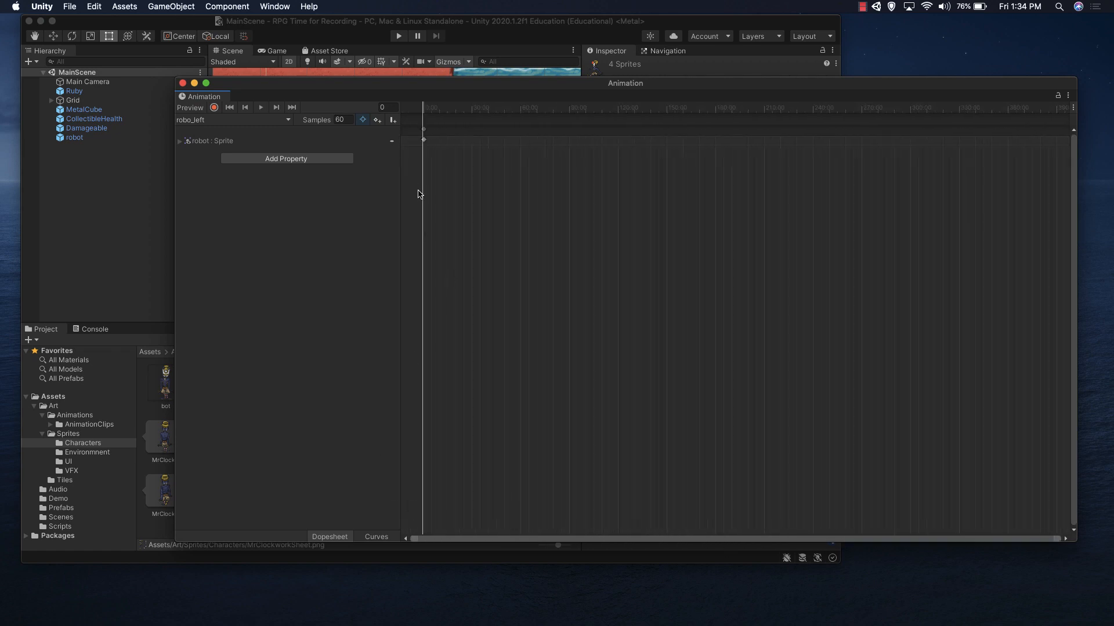
{"action": "scroll", "coordinate": [419, 196], "scroll_direction": "up", "scroll_amount": 3}
{"action": "scroll", "coordinate": [420, 195], "scroll_direction": "up", "scroll_amount": 2}
{"action": "scroll", "coordinate": [420, 195], "scroll_direction": "up", "scroll_amount": 10}
{"action": "scroll", "coordinate": [420, 196], "scroll_direction": "up", "scroll_amount": 2}
Uncover the robot in the scene view and preview the robo_left animation on it
{"action": "left_click_drag", "start_coordinate": [419, 81], "coordinate": [643, 91]}
{"action": "left_click", "coordinate": [485, 119]}
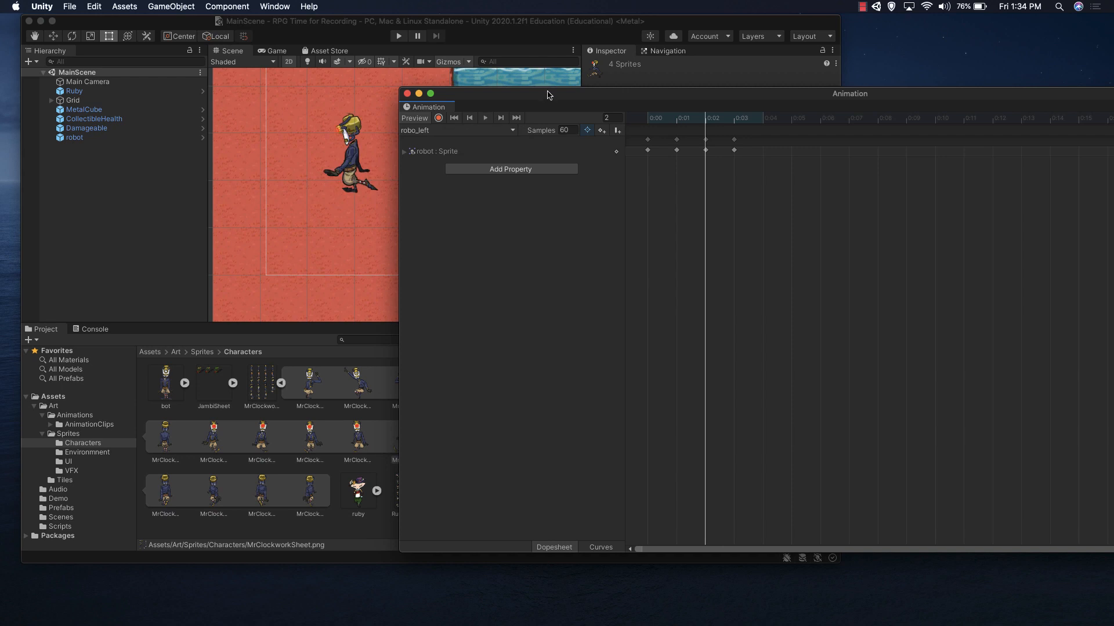
{"action": "left_click_drag", "start_coordinate": [559, 94], "coordinate": [272, 87]}
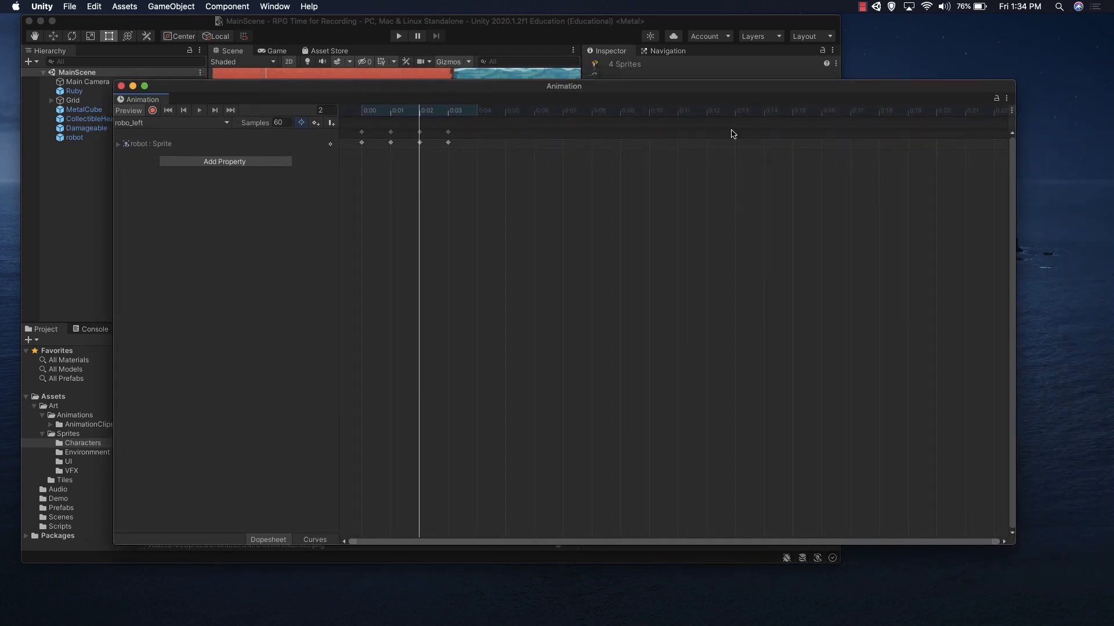
Switch the Animation window's Show Sample Rate option off and back on
{"action": "left_click", "coordinate": [1012, 112]}
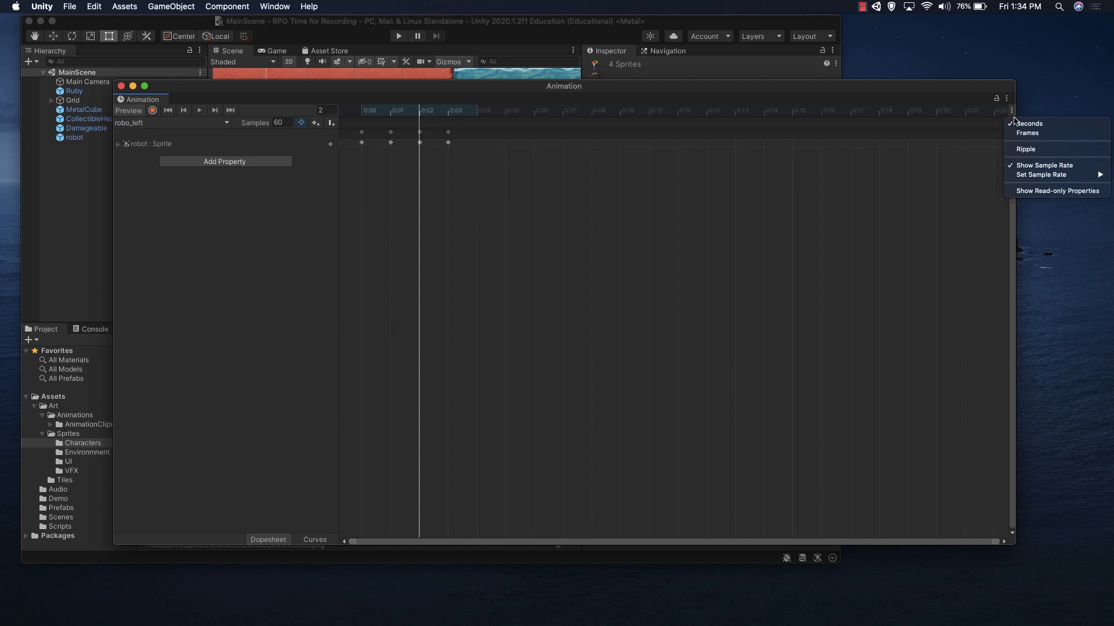
{"action": "left_click", "coordinate": [1029, 167]}
{"action": "left_click", "coordinate": [1012, 111]}
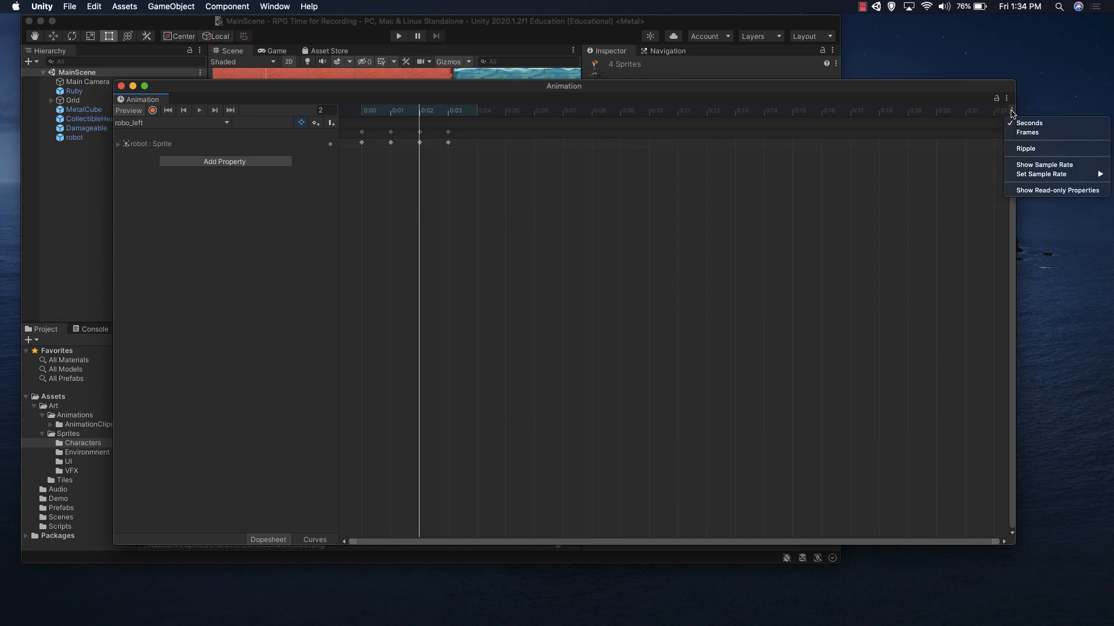
{"action": "left_click", "coordinate": [1033, 166]}
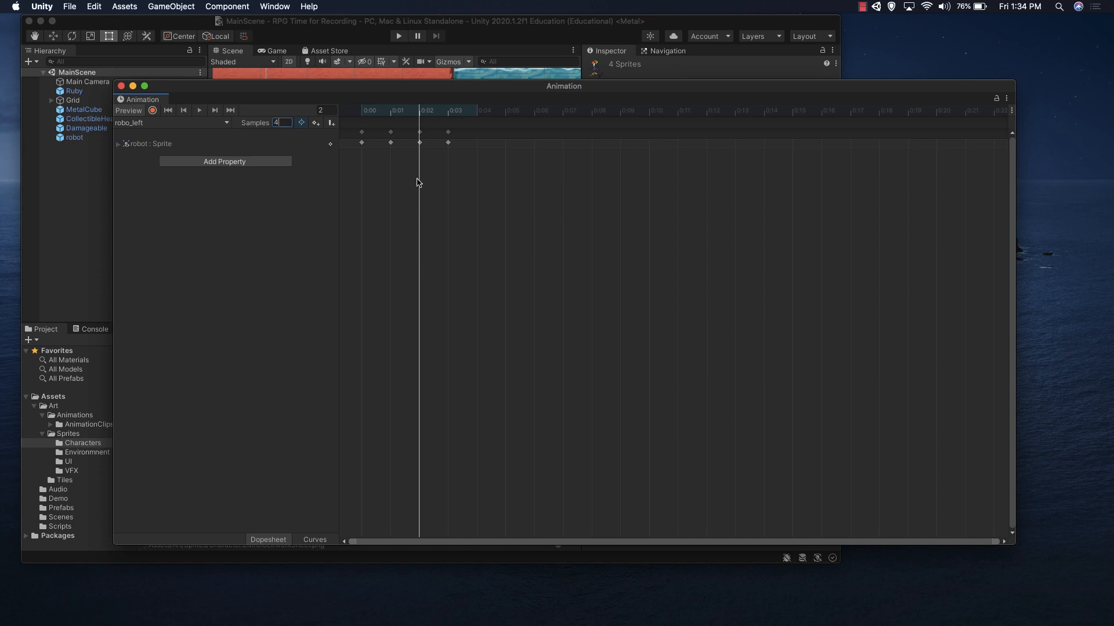
Set the robo_left clip's sample rate to 4 and preview the walk on the robot in the scene view
{"action": "left_click_drag", "start_coordinate": [454, 87], "coordinate": [734, 83]}
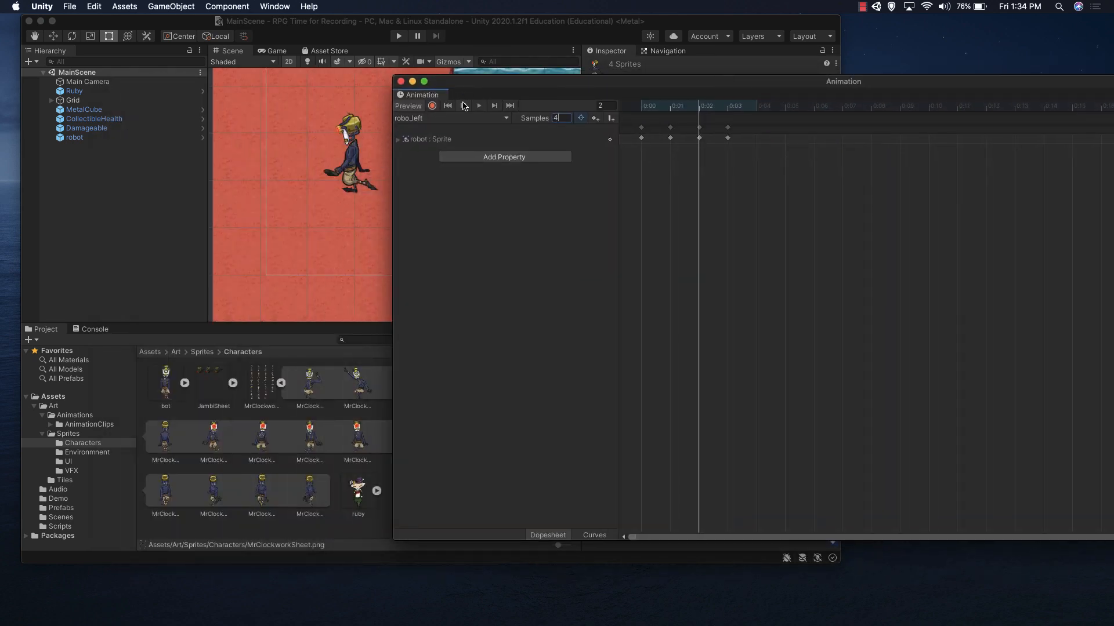
{"action": "left_click", "coordinate": [479, 107]}
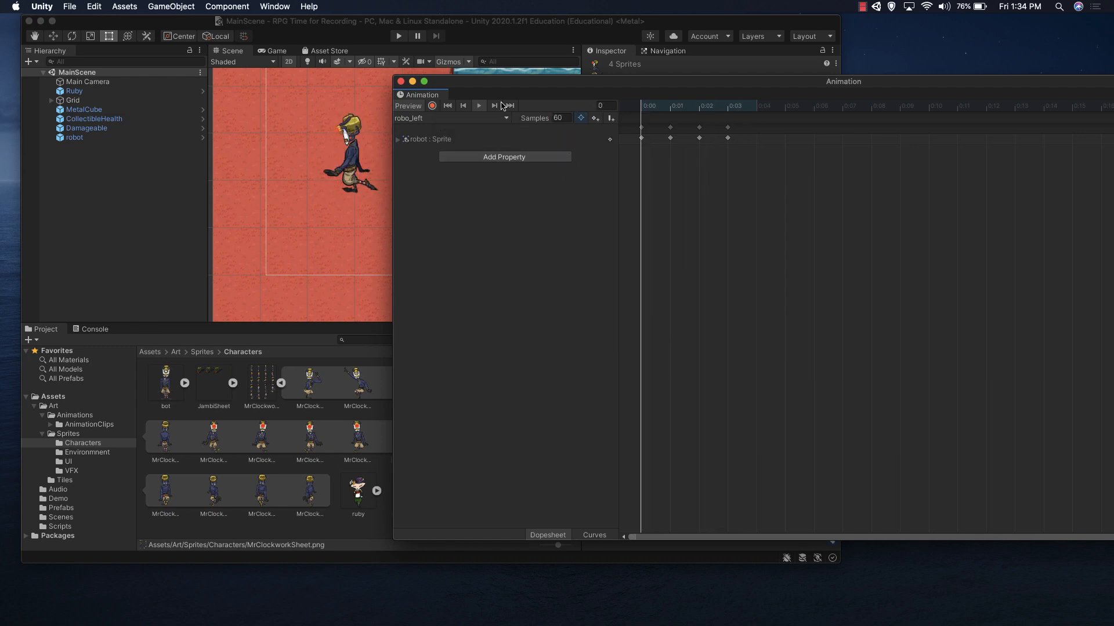
{"action": "left_click", "coordinate": [562, 119]}
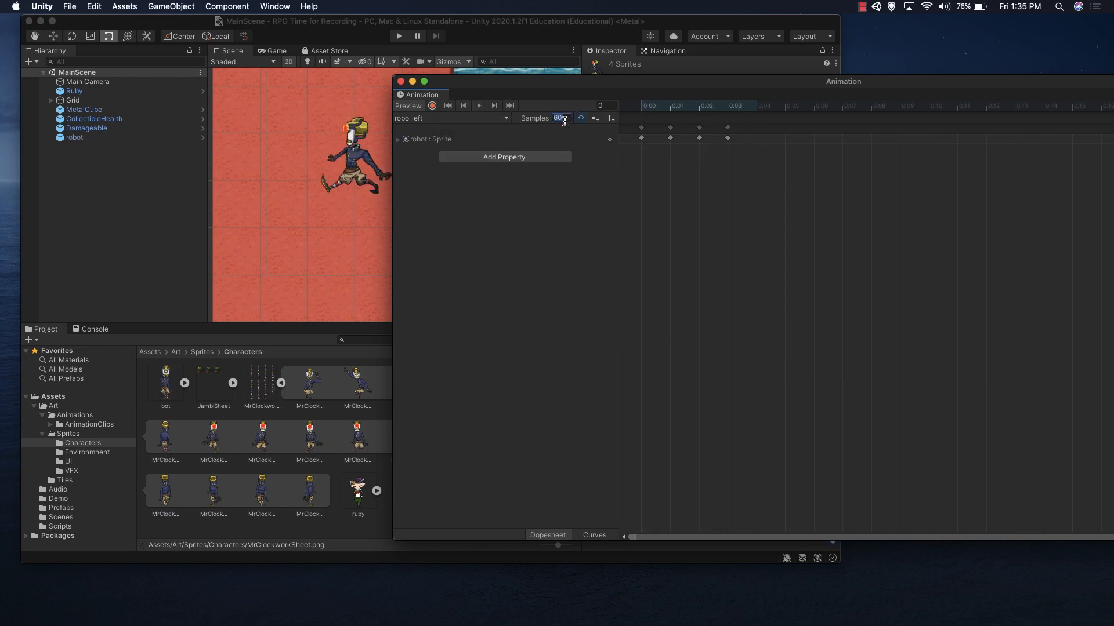
{"action": "type", "text": "4"}
{"action": "key", "text": "Return"}
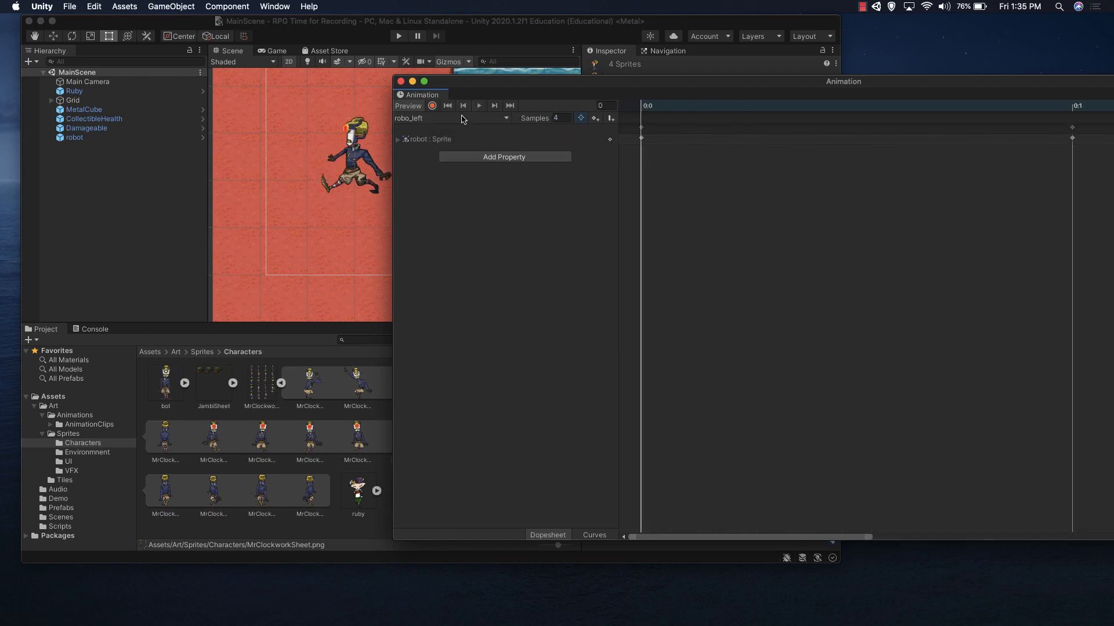
{"action": "left_click", "coordinate": [478, 106]}
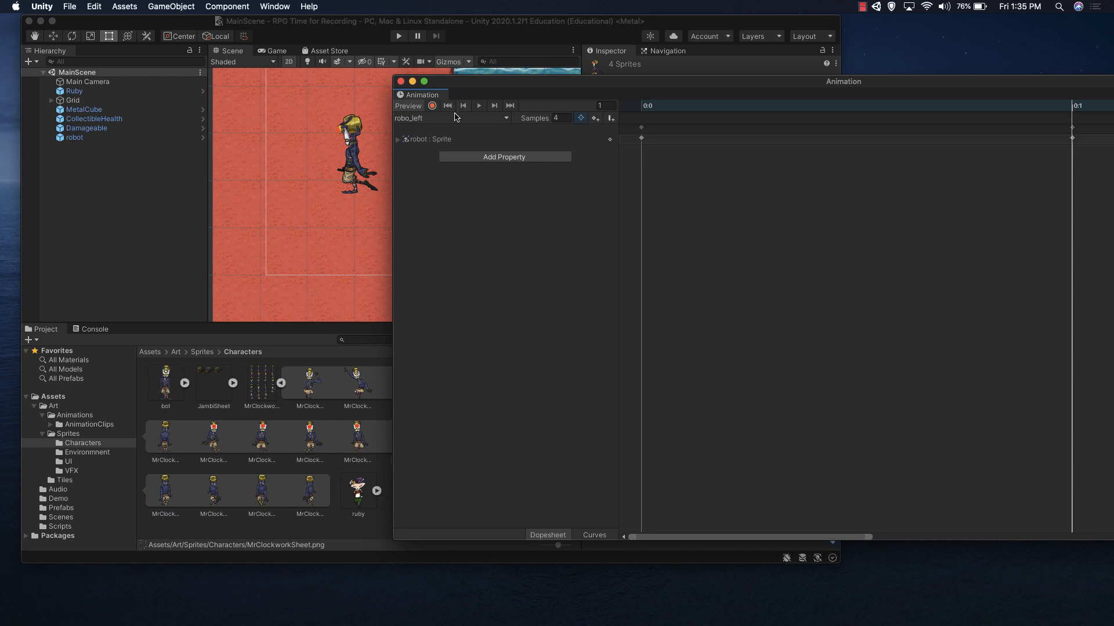
Create a new animation clip named robo_right for the robot in the Animations folder
{"action": "left_click", "coordinate": [501, 120]}
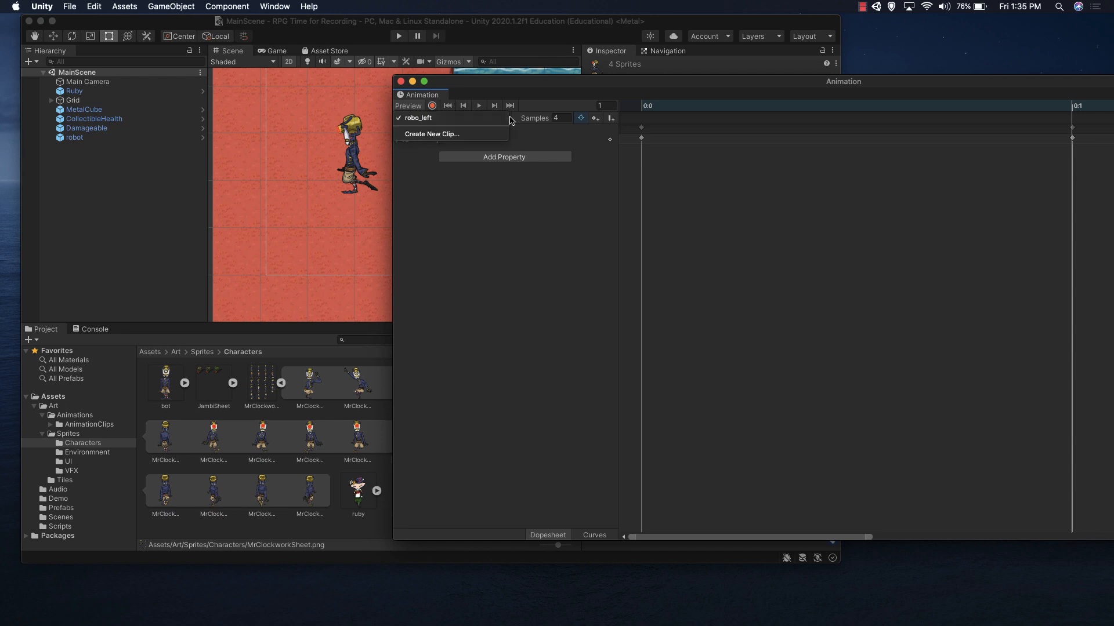
{"action": "left_click", "coordinate": [470, 137]}
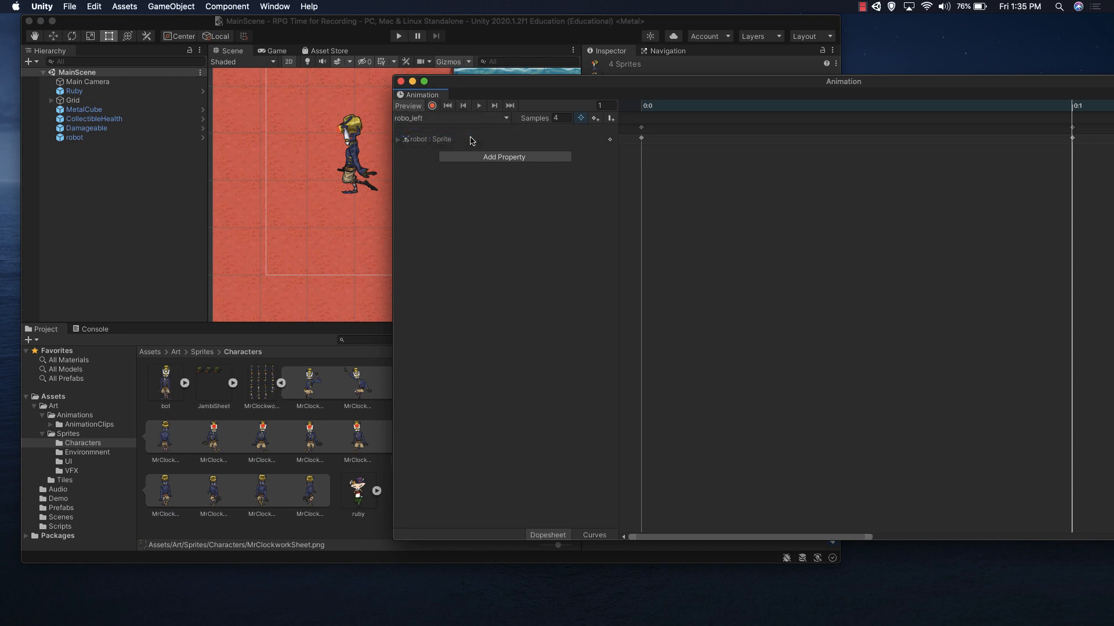
{"action": "type", "text": "robo_right"}
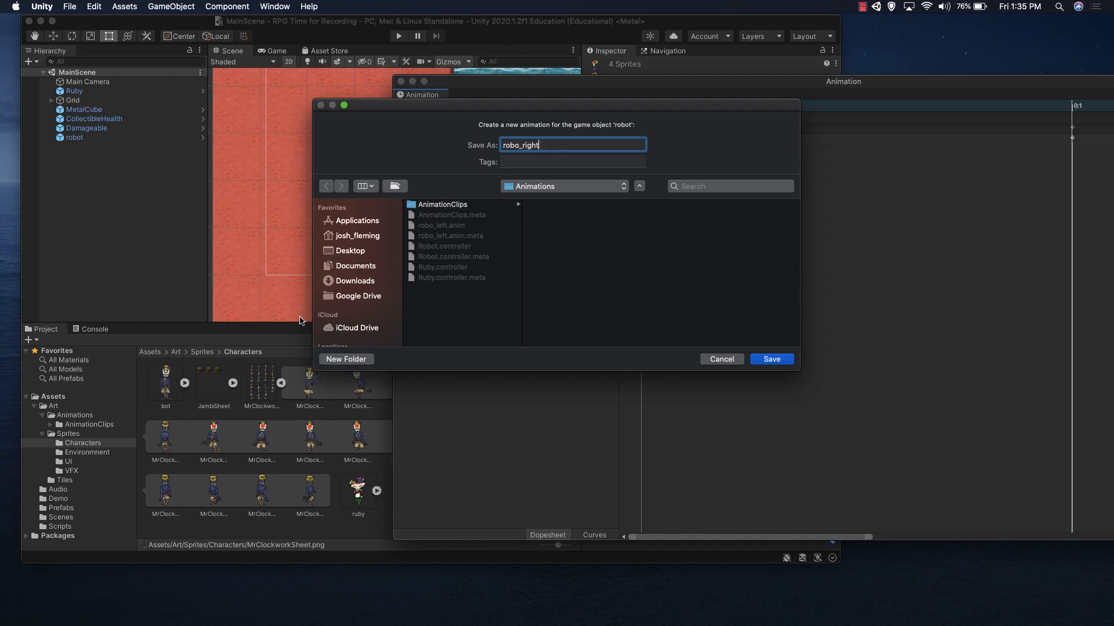
{"action": "left_click", "coordinate": [773, 360]}
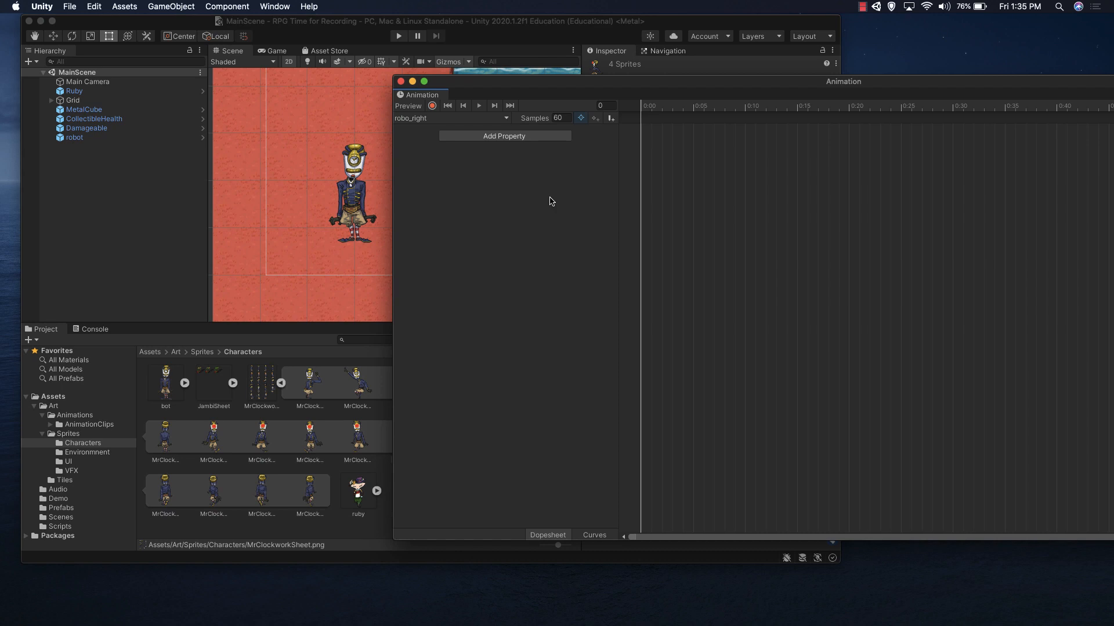
Check the MrClockworkWalkSides1 to MrClockworkWalkSides4 sprites and try to add all four to the robo_right clip's timeline
{"action": "left_click", "coordinate": [336, 455]}
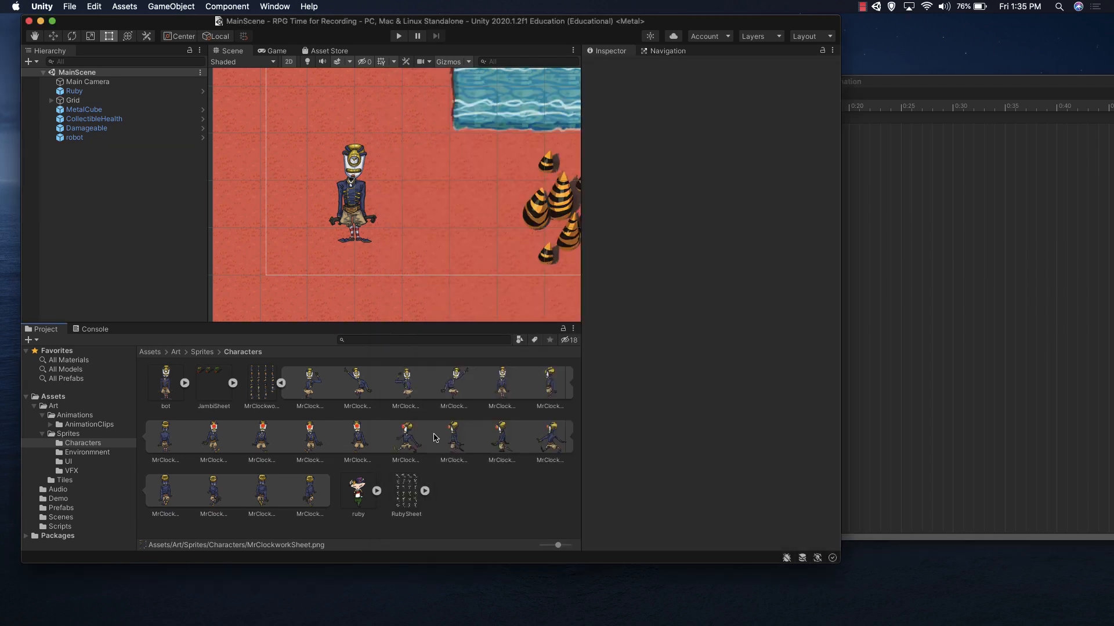
{"action": "left_click", "coordinate": [405, 452]}
{"action": "key", "text": "Left"}
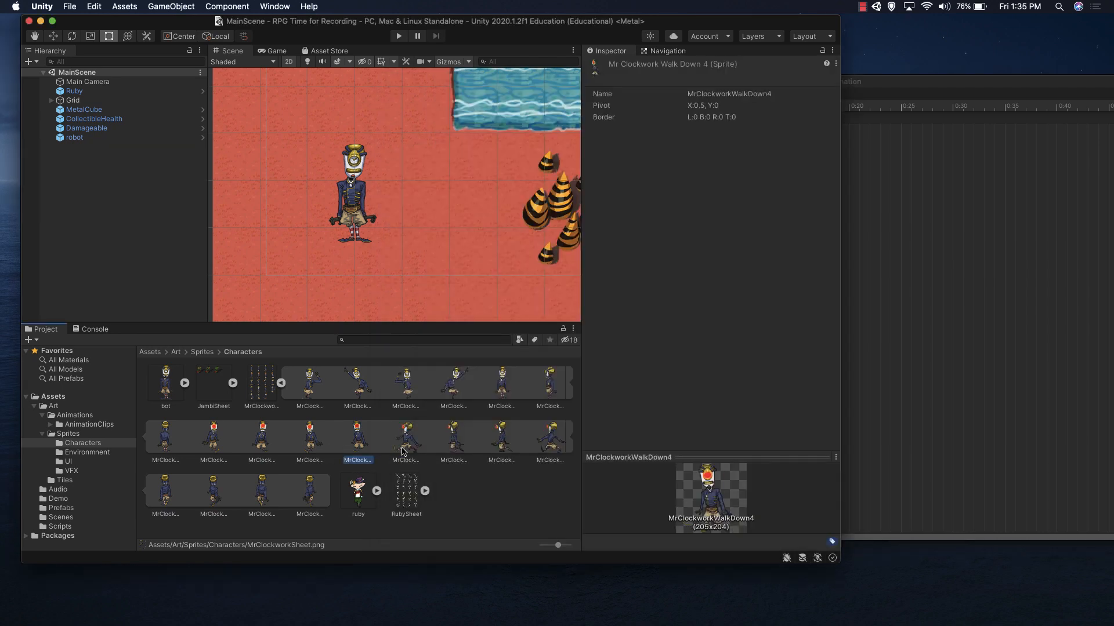
{"action": "key", "text": "Right"}
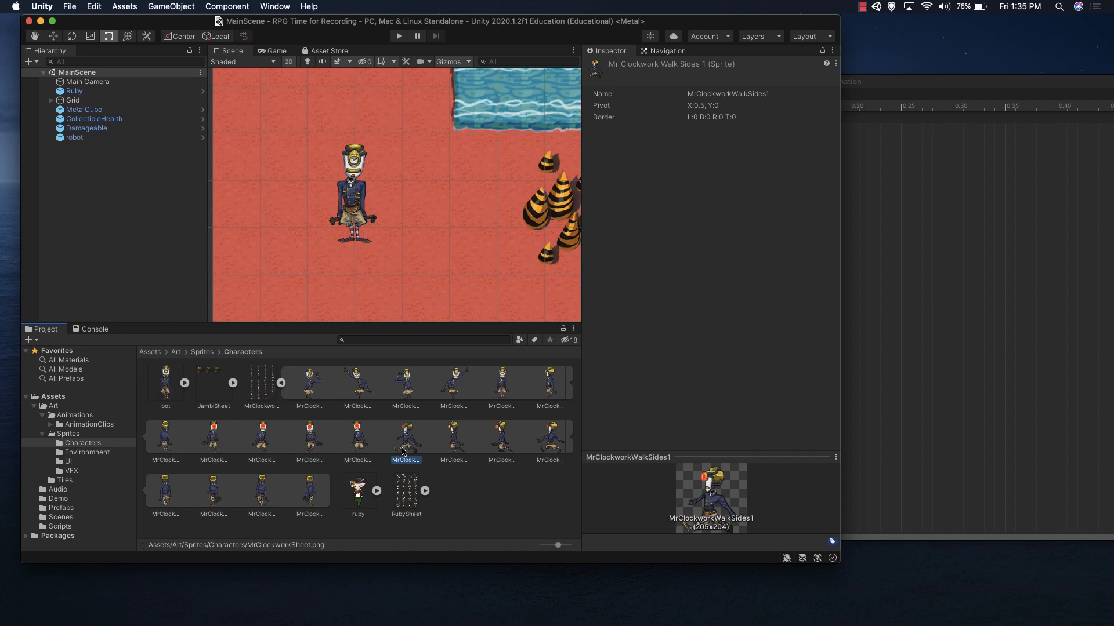
{"action": "key", "text": "Right"}
{"action": "key", "text": "Right"}
{"action": "key", "text": "Right"}
{"action": "key", "text": "Left"}
{"action": "key", "text": "Left"}
{"action": "key", "text": "Left"}
{"action": "left_click", "coordinate": [550, 439], "text": "shift"}
{"action": "left_click_drag", "start_coordinate": [549, 439], "coordinate": [1004, 324]}
{"action": "left_click", "coordinate": [883, 219]}
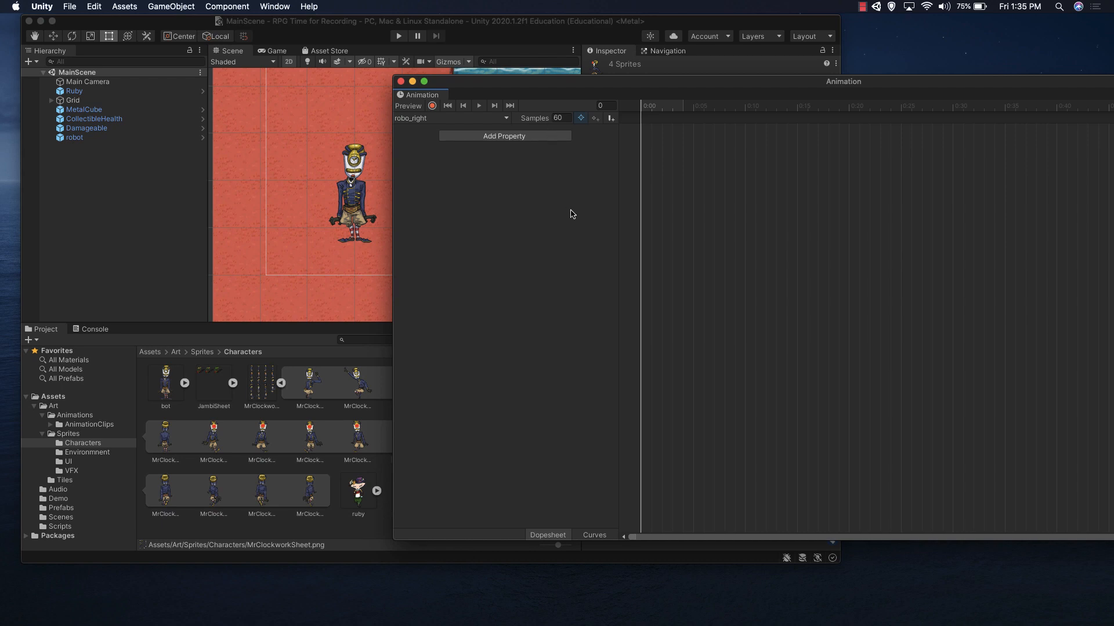
{"action": "scroll", "coordinate": [656, 201], "scroll_direction": "up", "scroll_amount": 5}
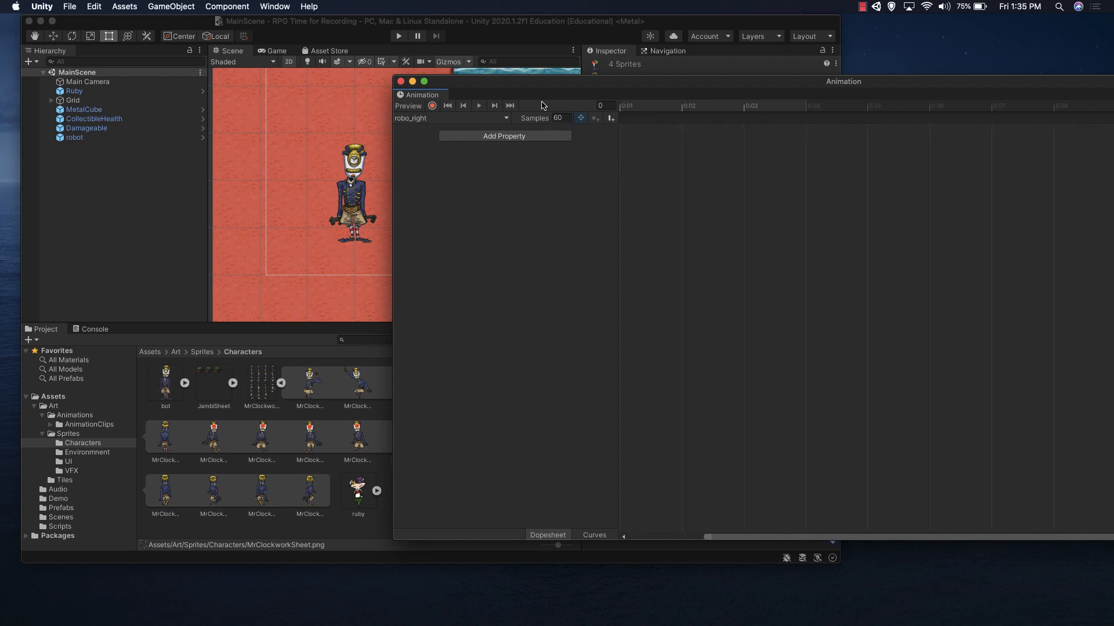
{"action": "scroll", "coordinate": [683, 204], "scroll_direction": "down", "scroll_amount": 5}
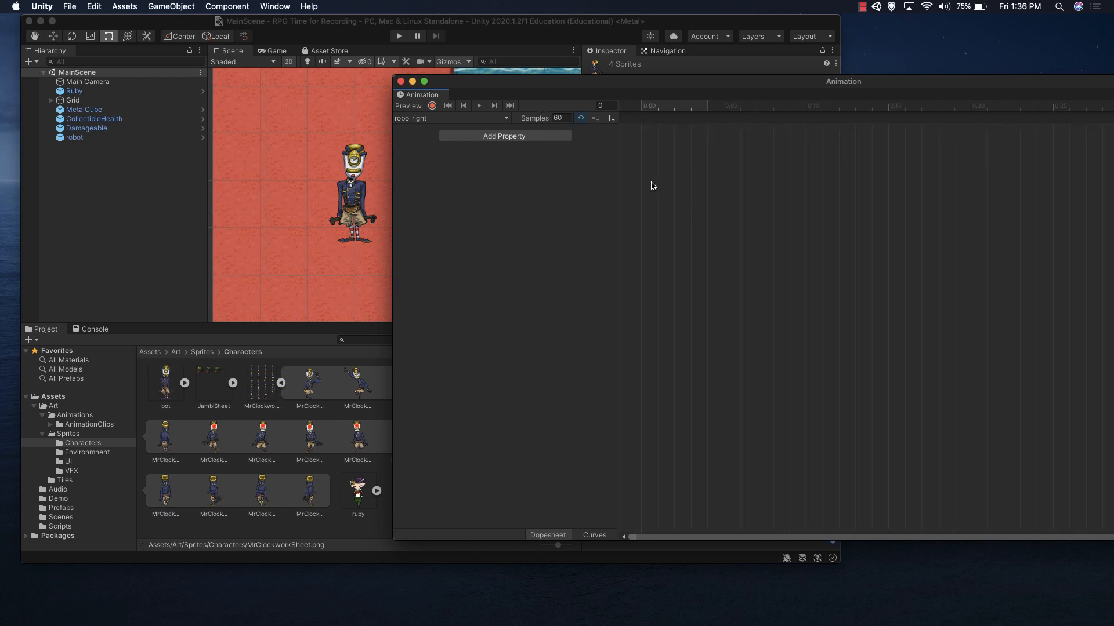
Try again to place the four MrClockworkWalkSides sprites in the Animation window, with the Tilemap as its target
{"action": "left_click", "coordinate": [347, 249]}
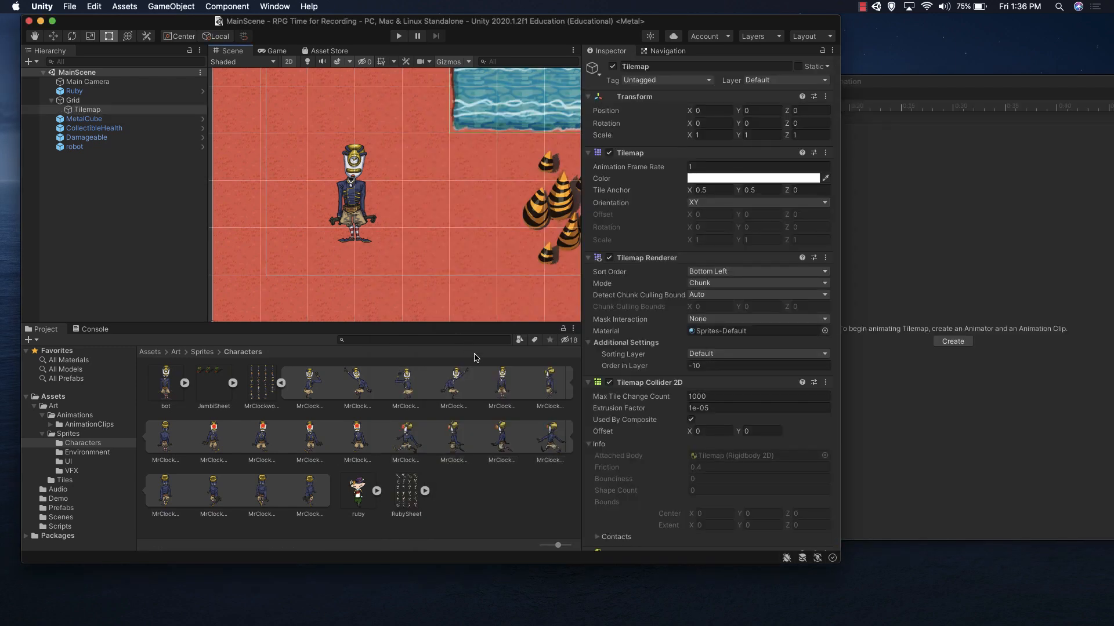
{"action": "left_click", "coordinate": [407, 437]}
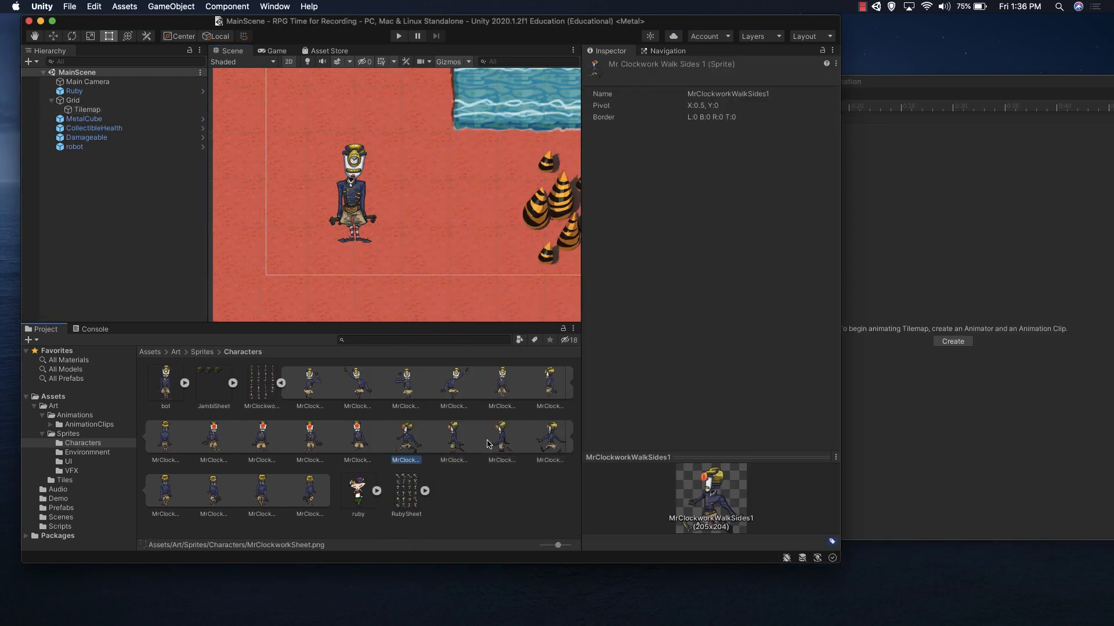
{"action": "left_click", "coordinate": [545, 443], "text": "shift"}
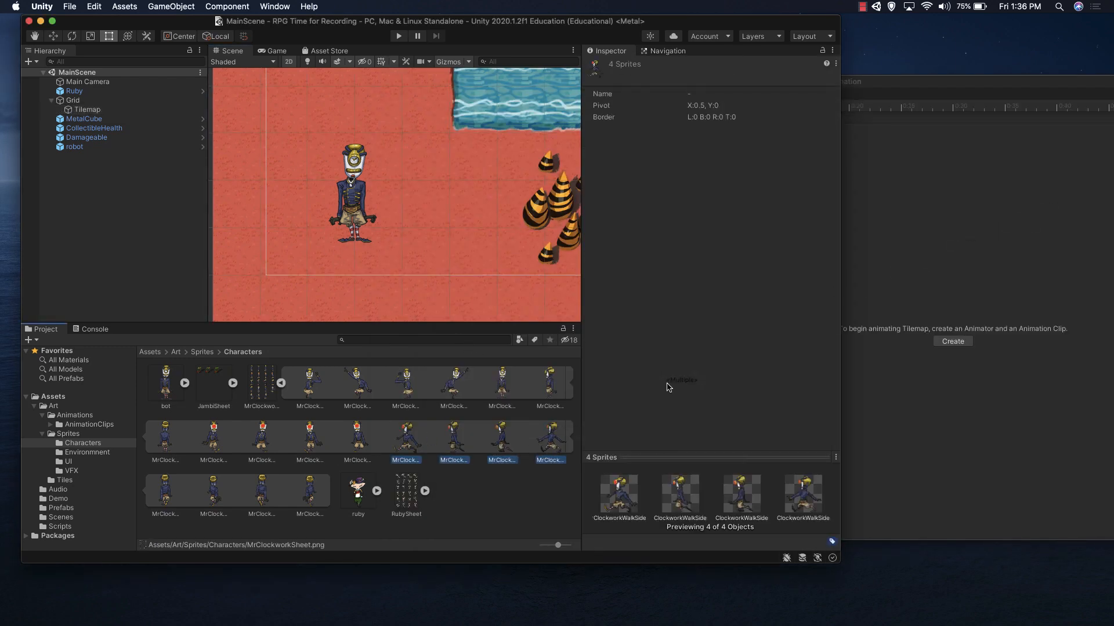
{"action": "left_click_drag", "start_coordinate": [551, 441], "coordinate": [556, 431]}
{"action": "left_click_drag", "start_coordinate": [976, 295], "coordinate": [976, 295]}
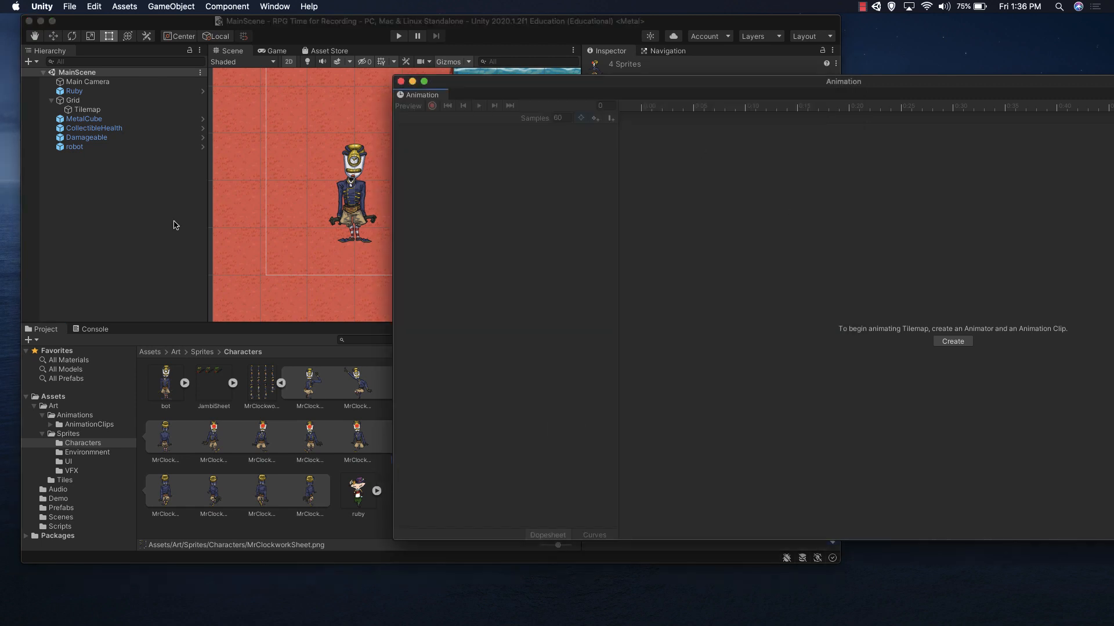
Select the robot, set its robo_right clip's sample rate to 4, and preview the walk in the scene view
{"action": "left_click", "coordinate": [98, 147]}
{"action": "left_click", "coordinate": [877, 231]}
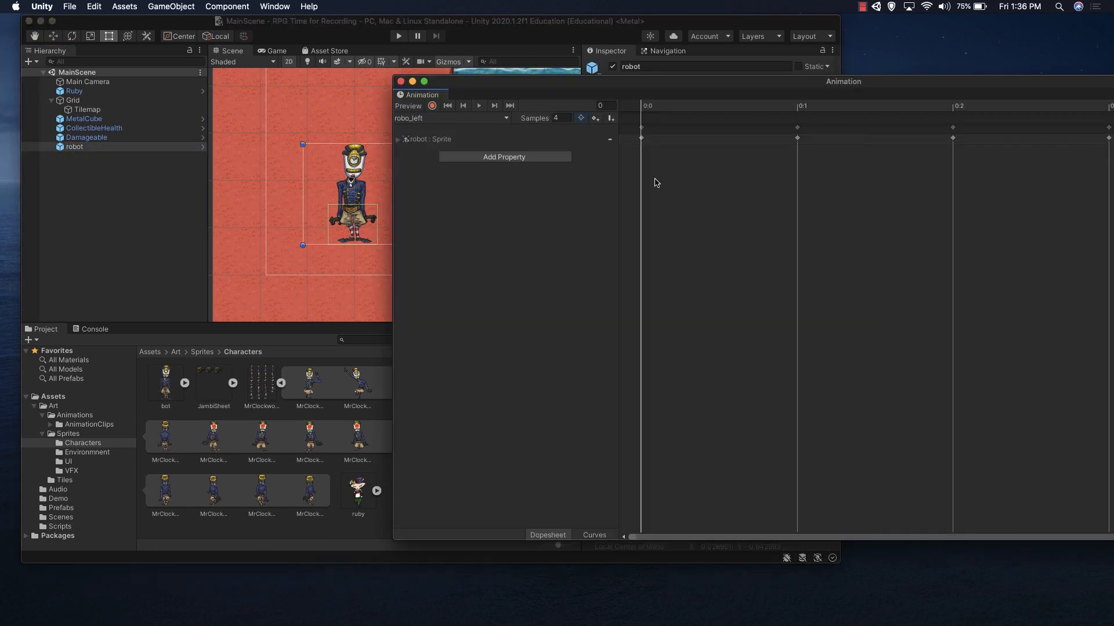
{"action": "left_click", "coordinate": [427, 119]}
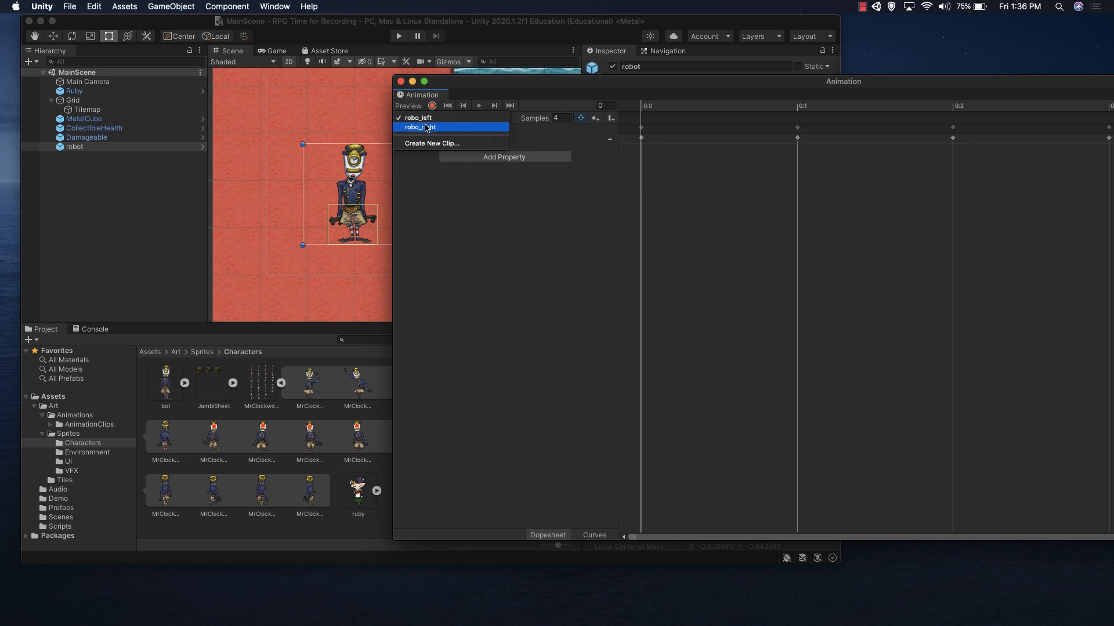
{"action": "left_click", "coordinate": [427, 131]}
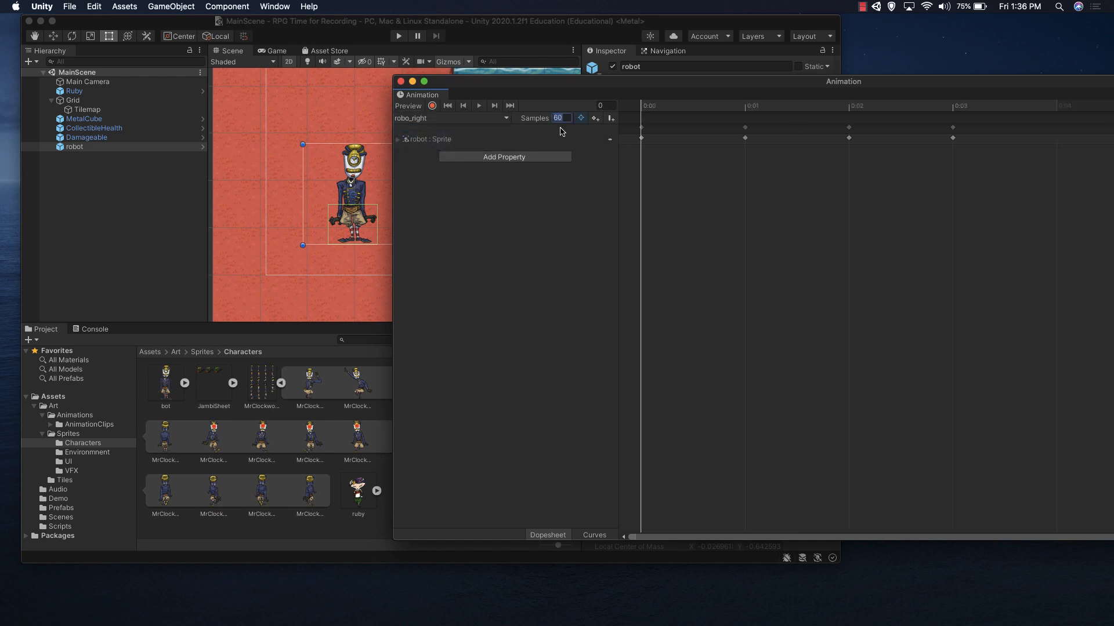
{"action": "type", "text": "4"}
{"action": "key", "text": "Return"}
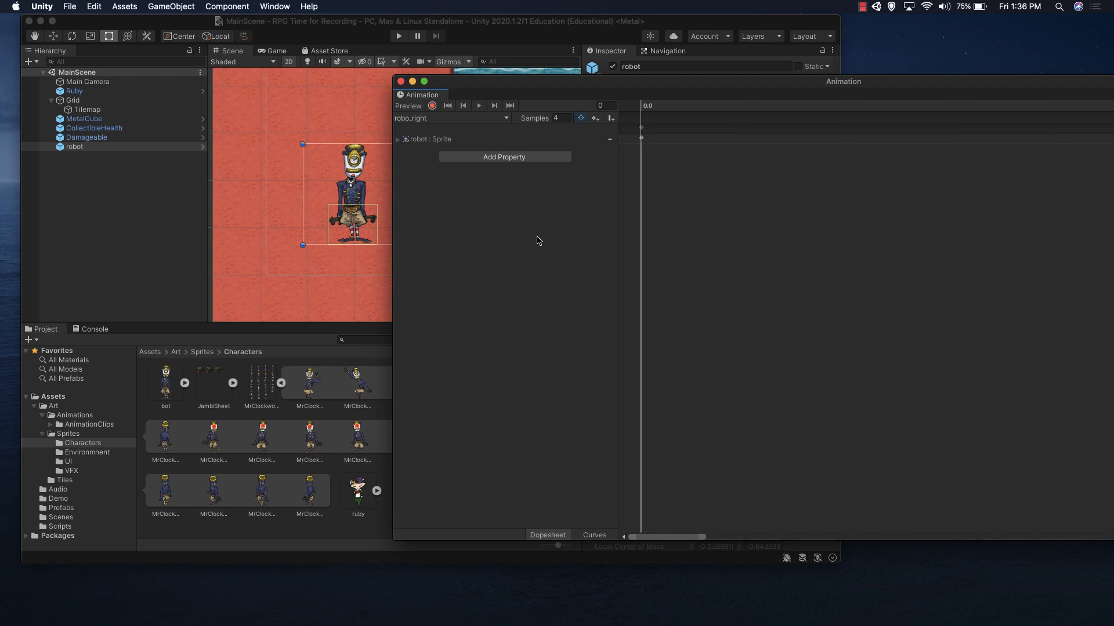
{"action": "left_click", "coordinate": [478, 107]}
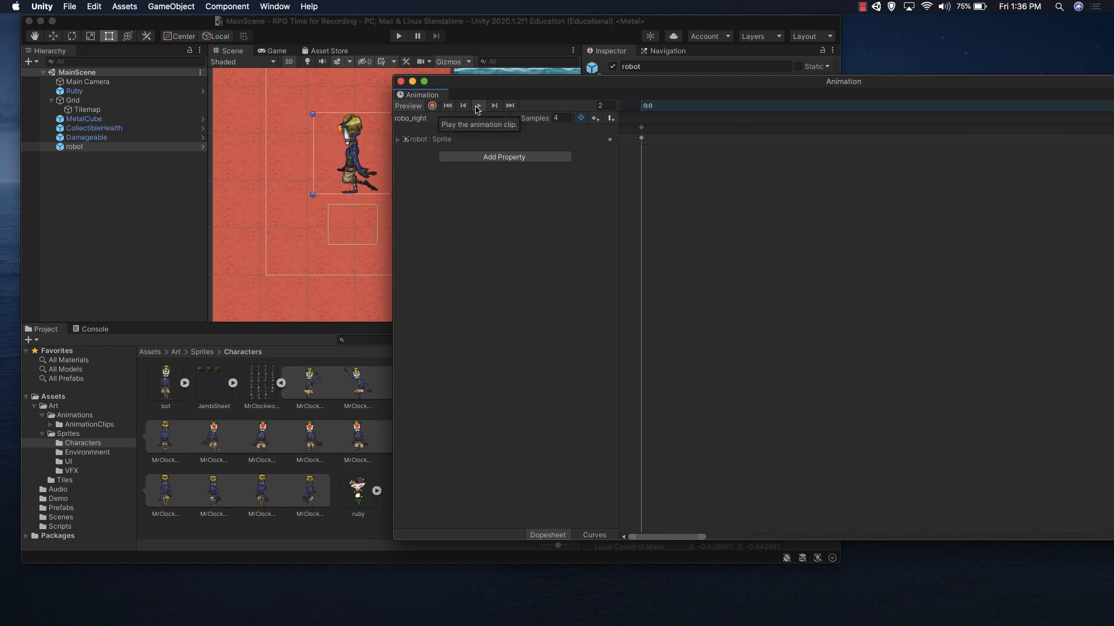
{"action": "left_click", "coordinate": [478, 106]}
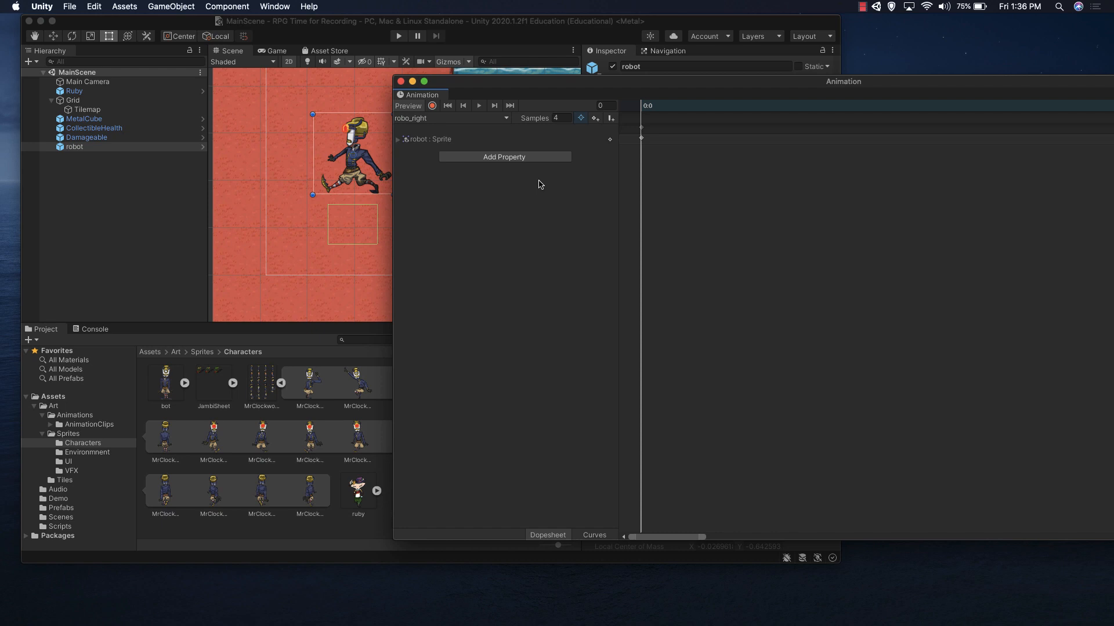
Add the Sprite Renderer's Flip X property to the robo_right clip
{"action": "left_click", "coordinate": [405, 141]}
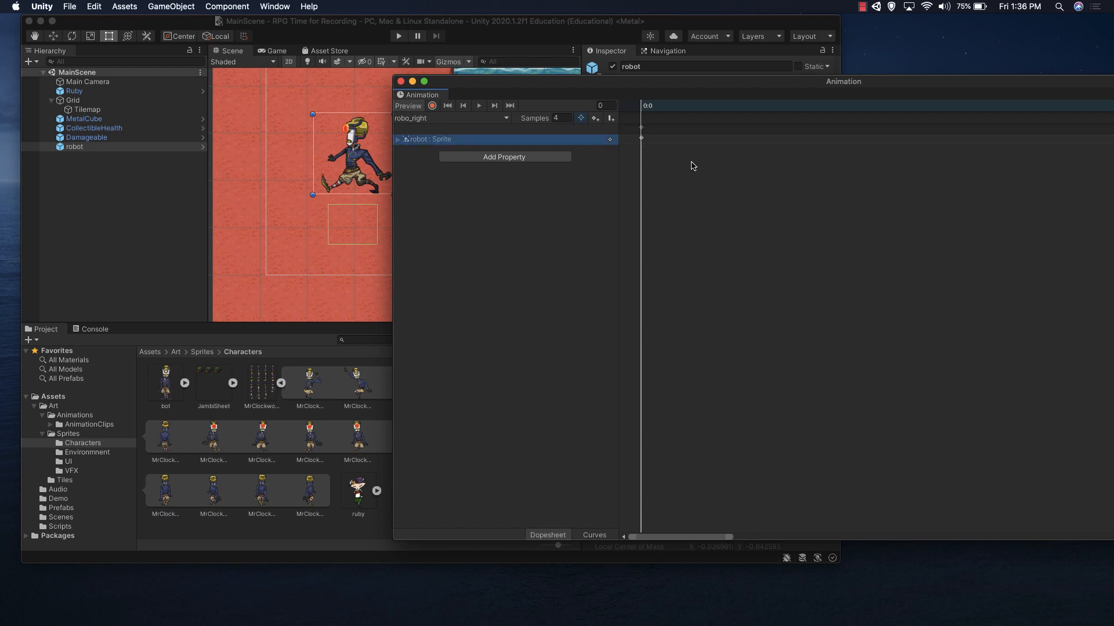
{"action": "scroll", "coordinate": [691, 169], "scroll_direction": "down", "scroll_amount": 10}
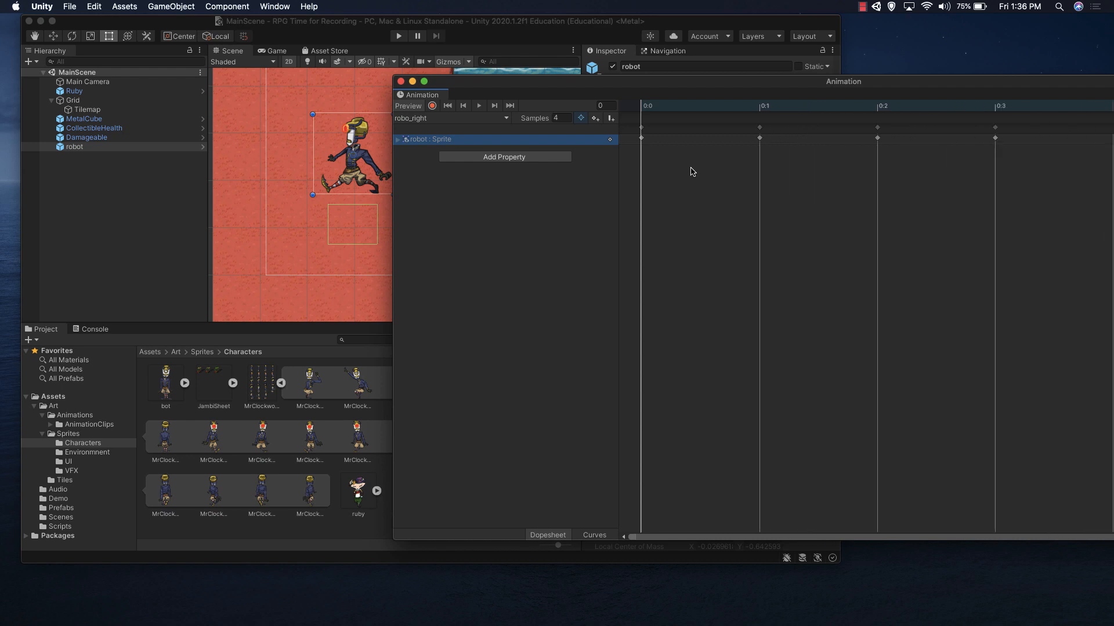
{"action": "scroll", "coordinate": [692, 170], "scroll_direction": "down", "scroll_amount": 5}
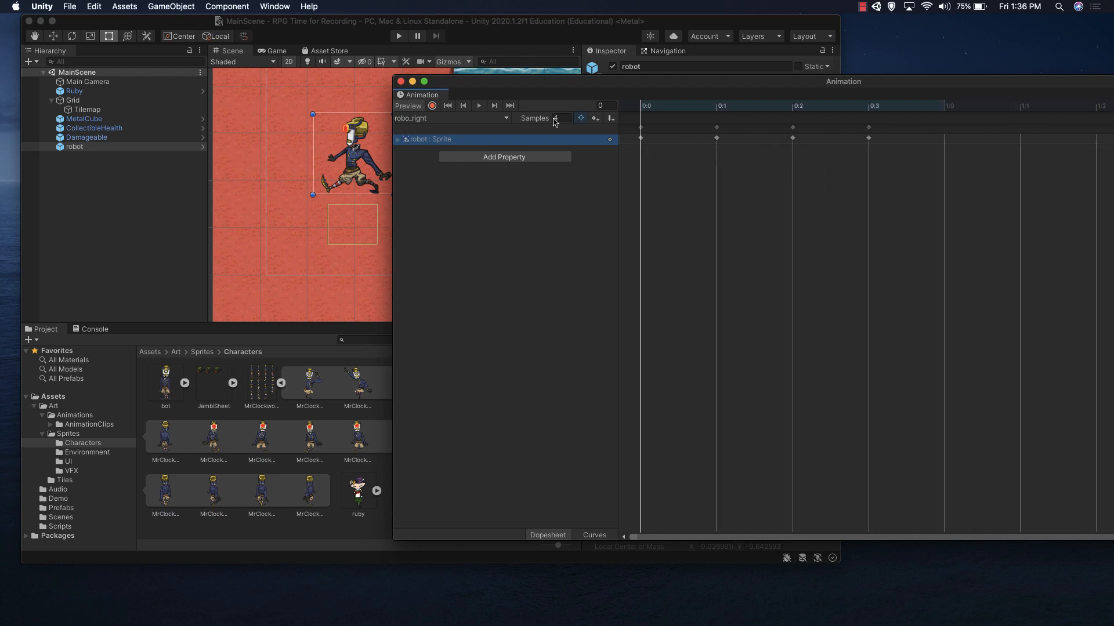
{"action": "left_click", "coordinate": [512, 157]}
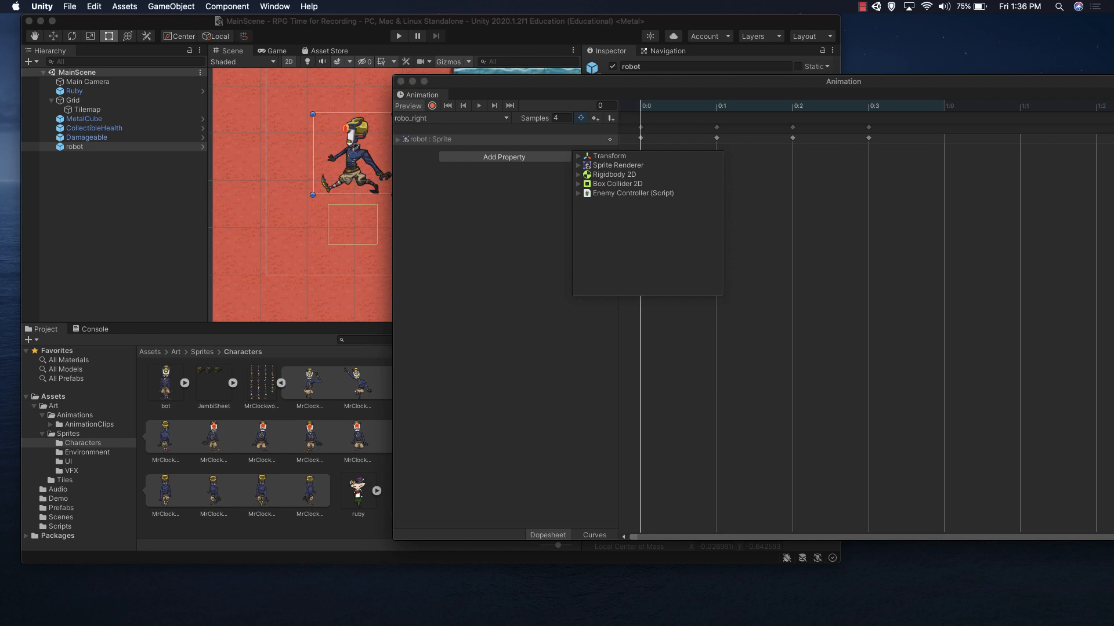
{"action": "left_click", "coordinate": [579, 167]}
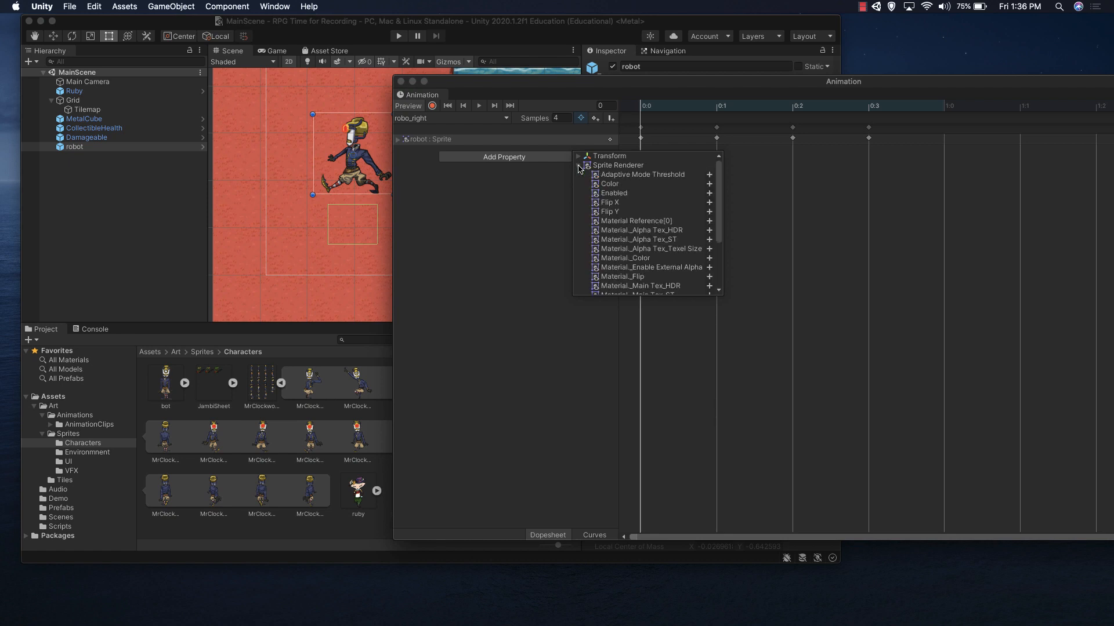
{"action": "left_click", "coordinate": [602, 203]}
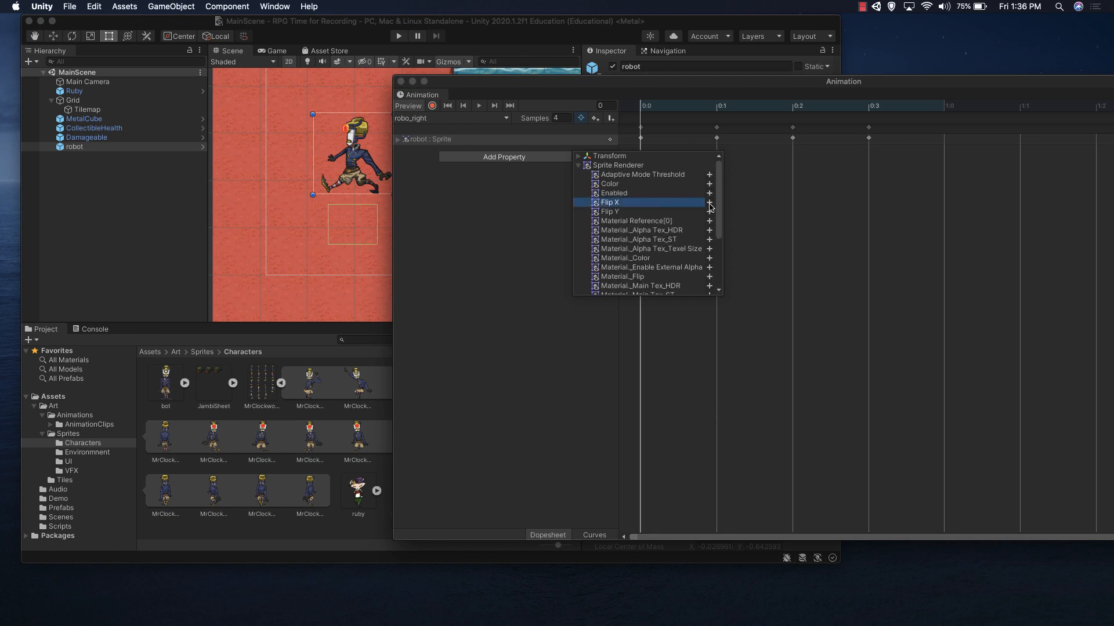
{"action": "left_click", "coordinate": [709, 203]}
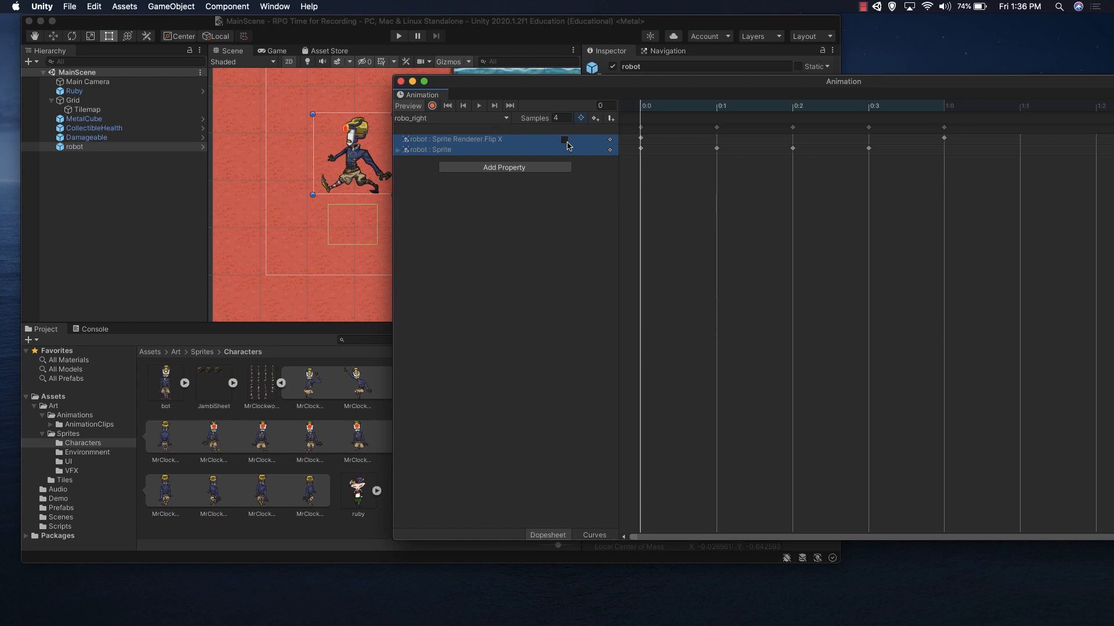
Turn on Flip X at the first frame of robo_right and preview the mirrored walk
{"action": "left_click", "coordinate": [565, 140]}
{"action": "left_click", "coordinate": [567, 143]}
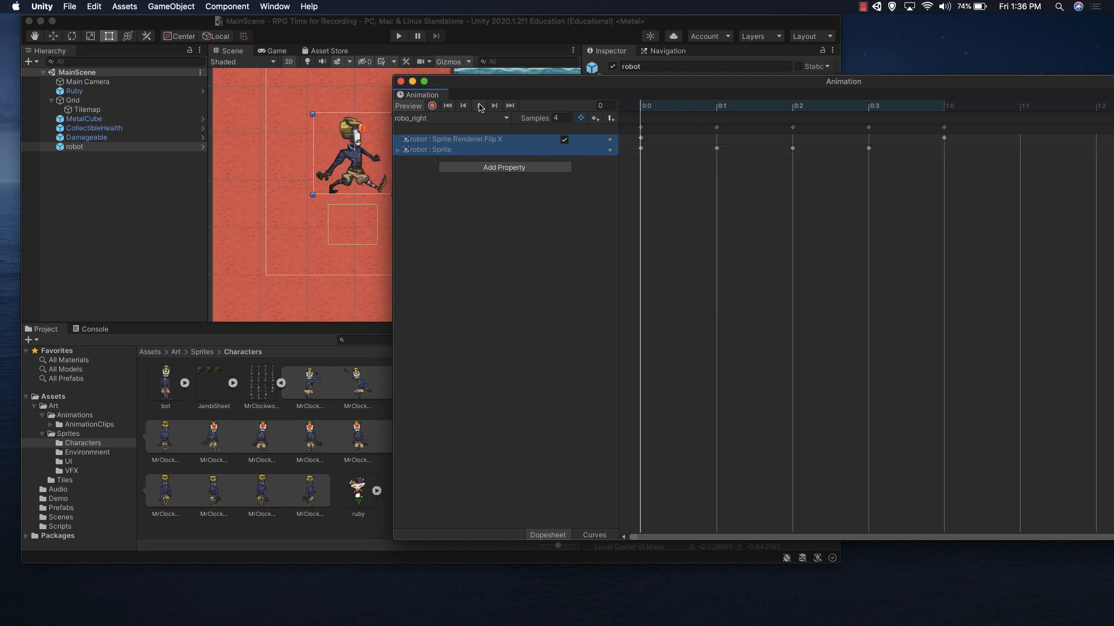
{"action": "left_click", "coordinate": [479, 105]}
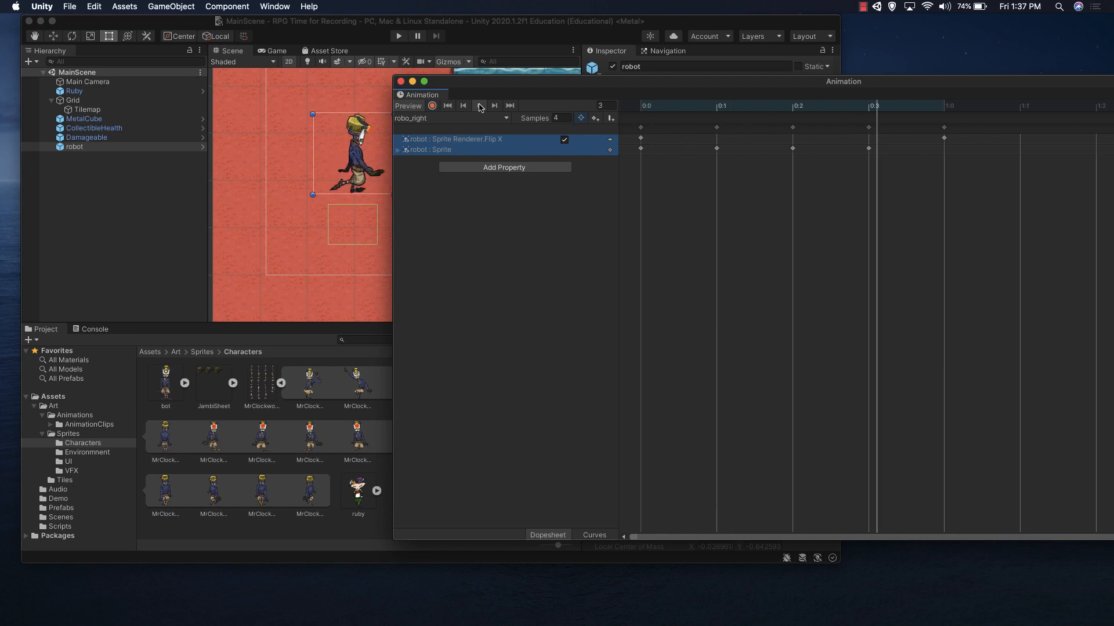
Create a new animation clip named robo_up for the robot in the Animations folder
{"action": "left_click", "coordinate": [498, 119]}
{"action": "left_click", "coordinate": [484, 108]}
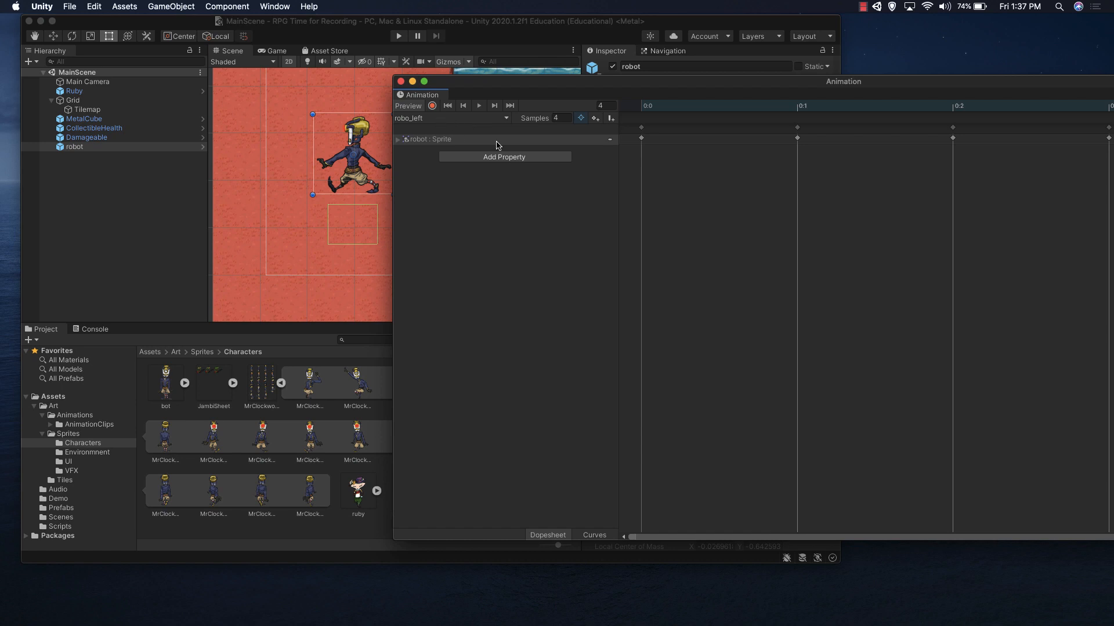
{"action": "left_click", "coordinate": [502, 122]}
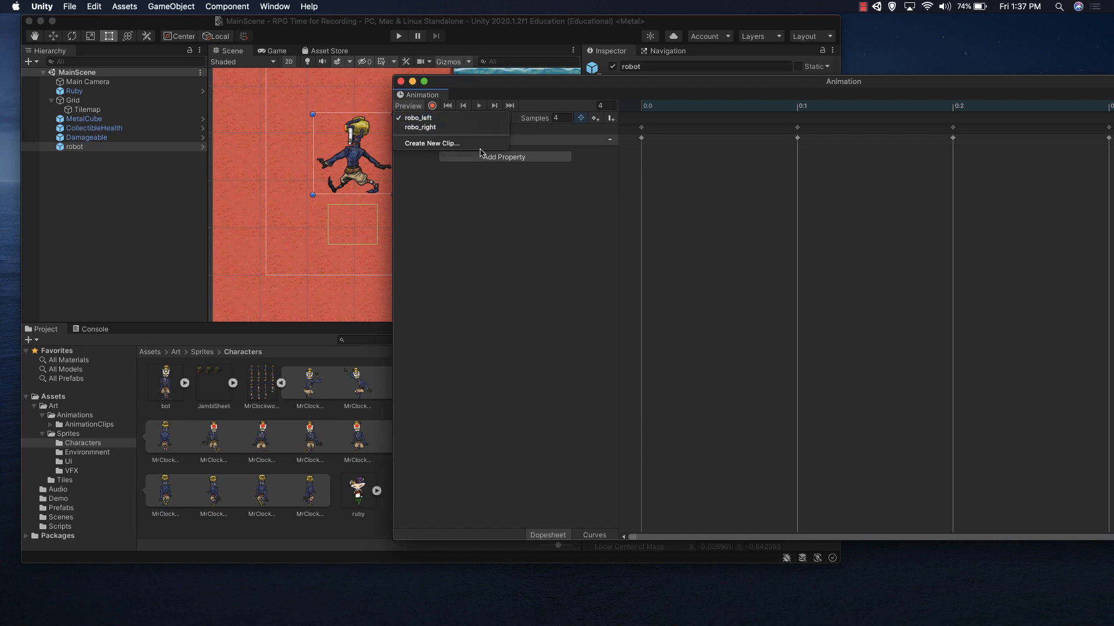
{"action": "left_click", "coordinate": [537, 214]}
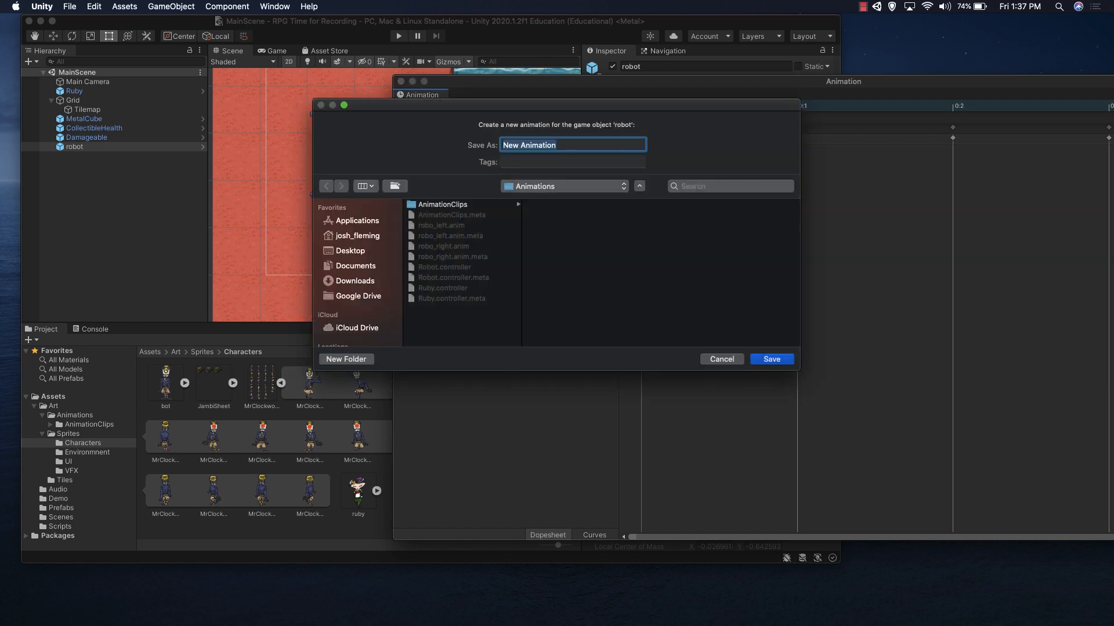
{"action": "type", "text": "robo_up"}
{"action": "left_click", "coordinate": [774, 360]}
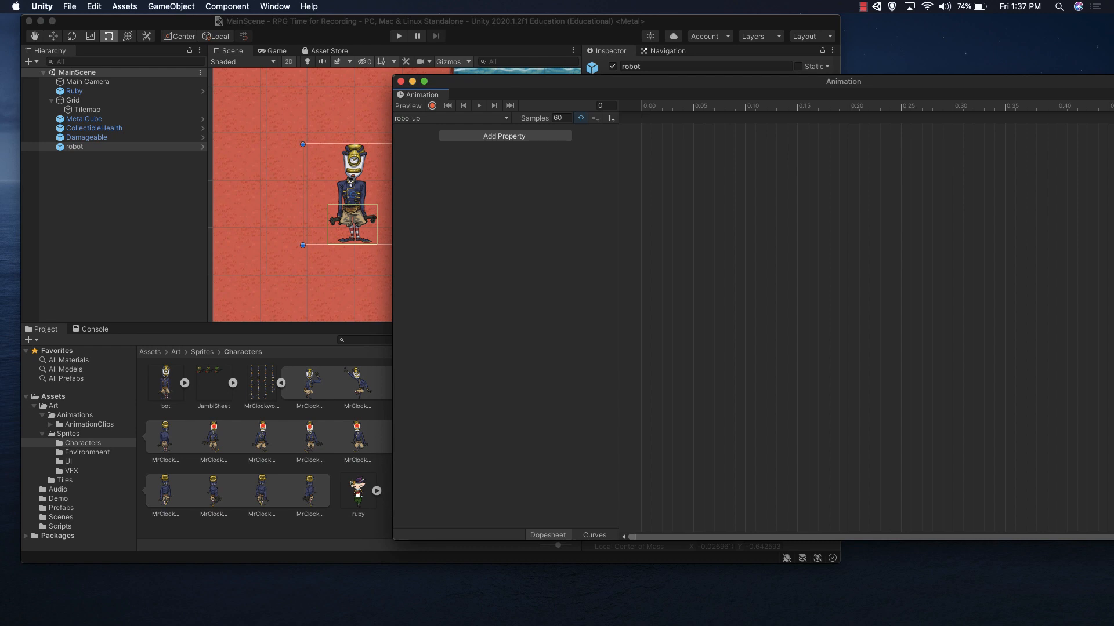
Look through the MrClockwork sprites in the Characters folder to identify the upward-walking frames
{"action": "left_click", "coordinate": [307, 429]}
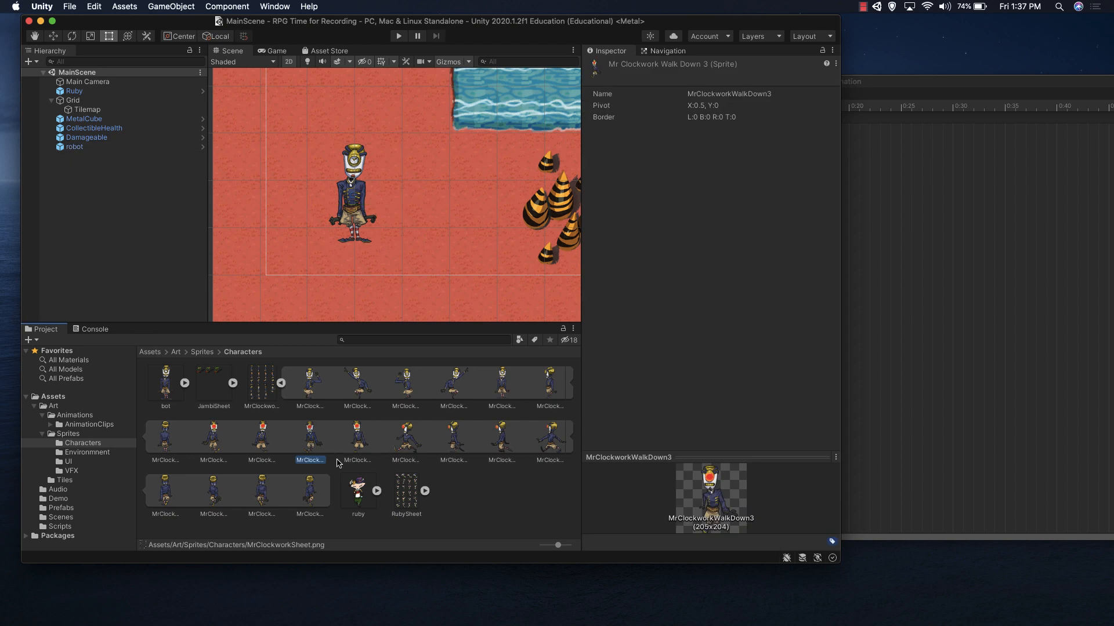
{"action": "left_click", "coordinate": [168, 493]}
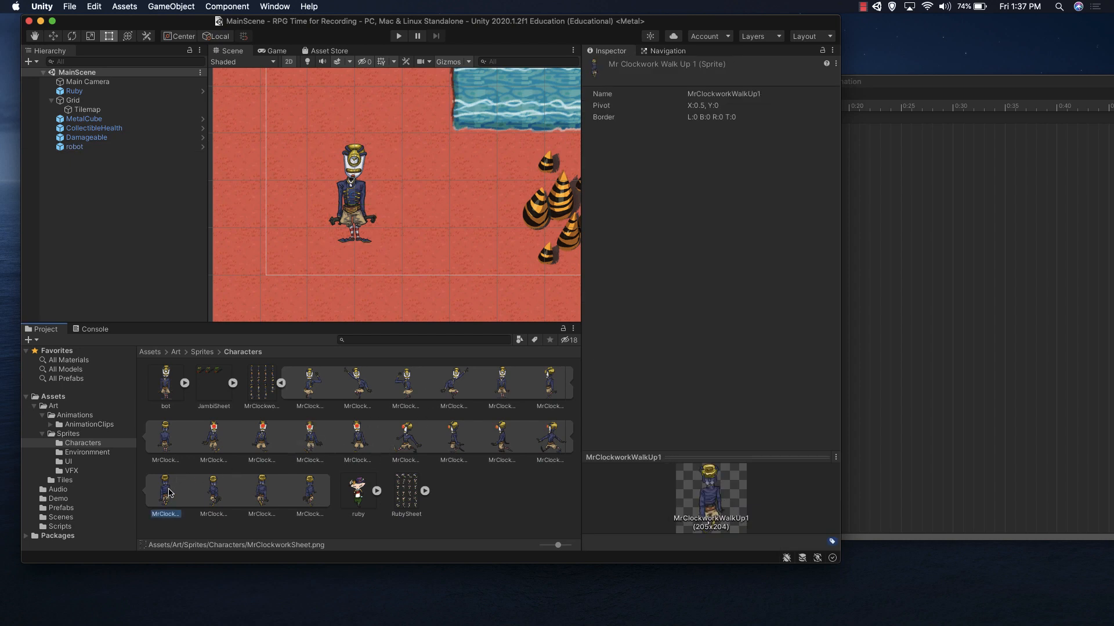
{"action": "key", "text": "Right"}
{"action": "key", "text": "Right"}
{"action": "key", "text": "Right"}
{"action": "key", "text": "Right"}
{"action": "key", "text": "Left"}
{"action": "key", "text": "Left"}
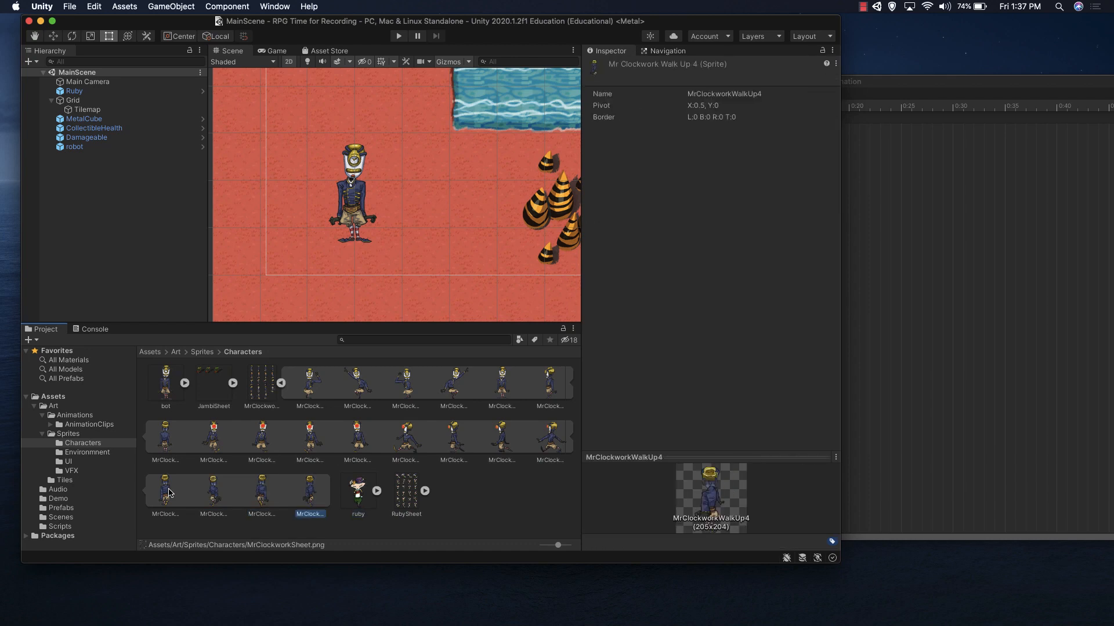
{"action": "key", "text": "Up"}
{"action": "key", "text": "Up"}
{"action": "key", "text": "Right"}
{"action": "key", "text": "Right"}
{"action": "key", "text": "Right"}
{"action": "key", "text": "Right"}
{"action": "key", "text": "Right"}
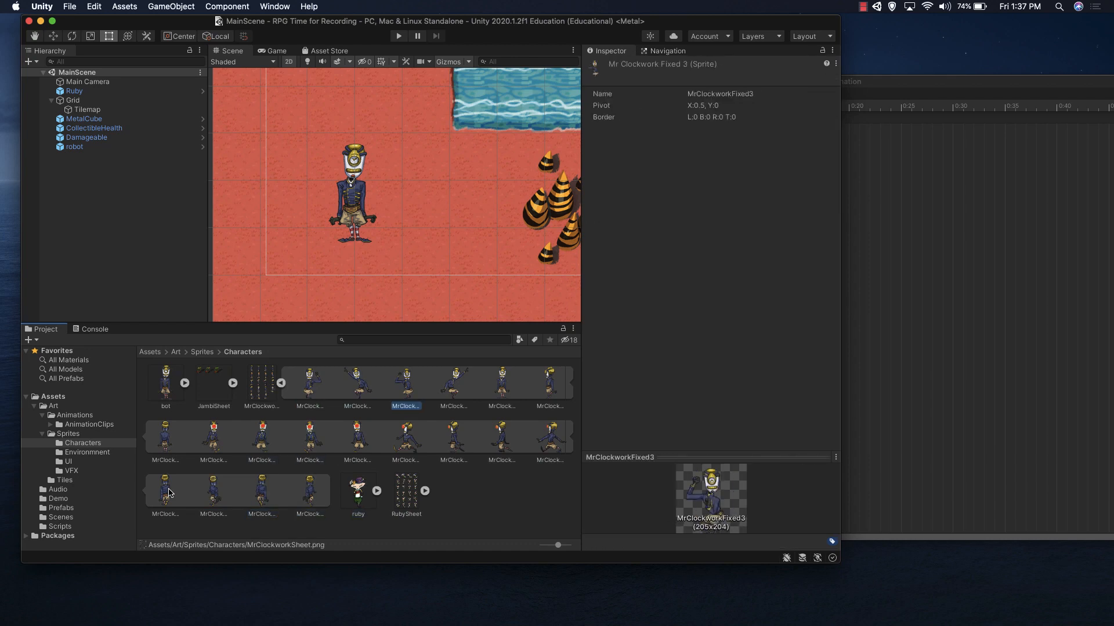
{"action": "key", "text": "Left"}
{"action": "key", "text": "Right"}
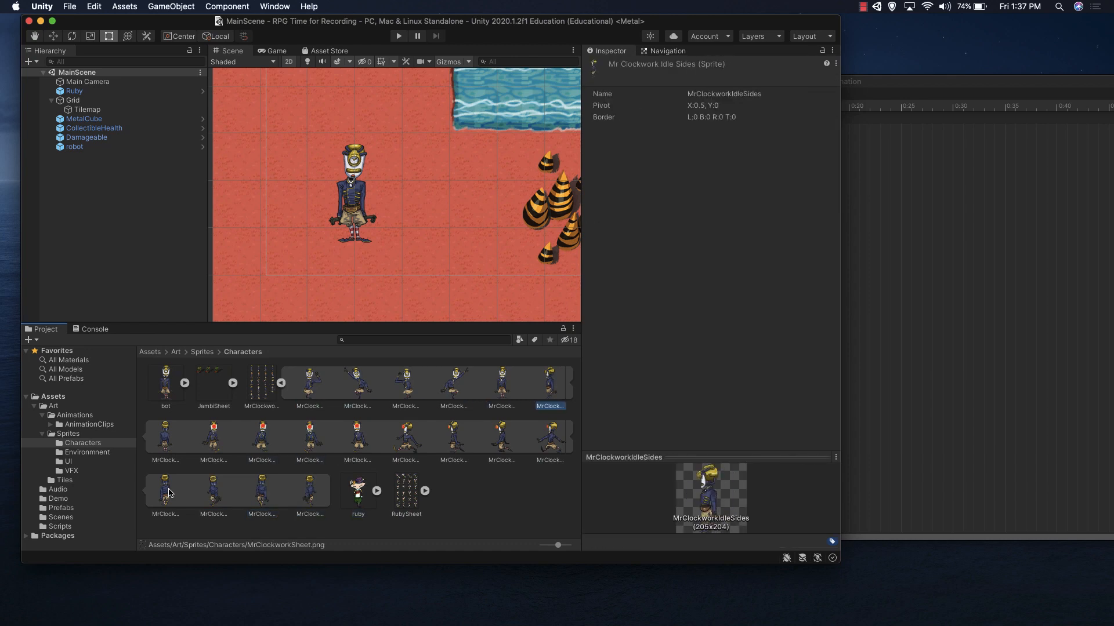
{"action": "key", "text": "Left"}
{"action": "key", "text": "Down"}
{"action": "key", "text": "Right"}
{"action": "key", "text": "Left"}
{"action": "key", "text": "Left"}
{"action": "key", "text": "Left"}
{"action": "key", "text": "Left"}
{"action": "key", "text": "Left"}
{"action": "key", "text": "Left"}
{"action": "key", "text": "Left"}
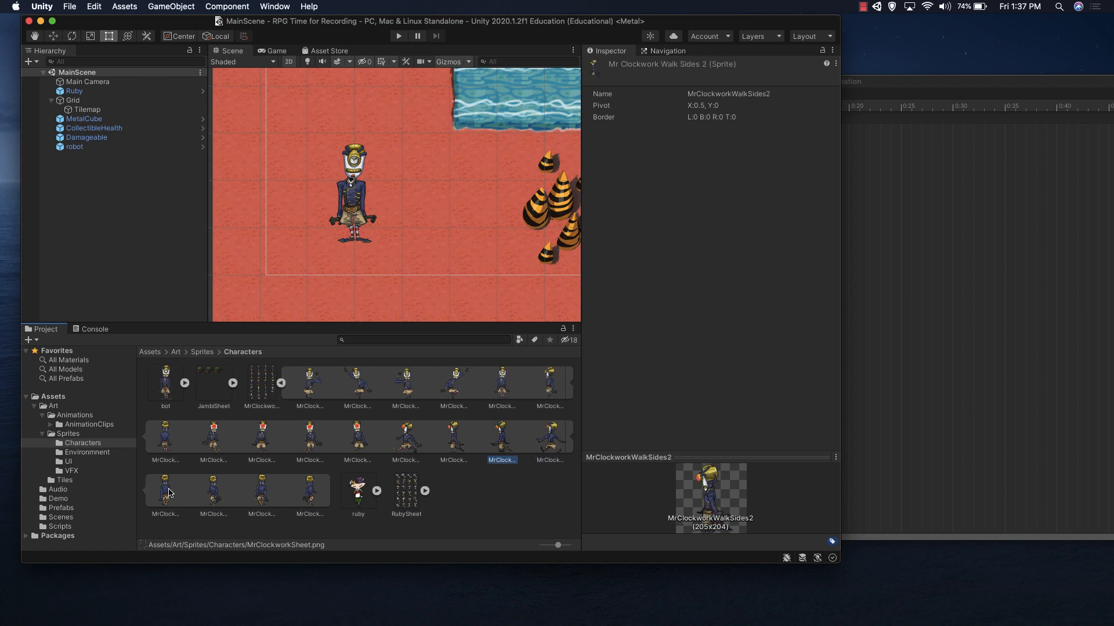
{"action": "key", "text": "Left"}
{"action": "key", "text": "Left"}
{"action": "key", "text": "Down"}
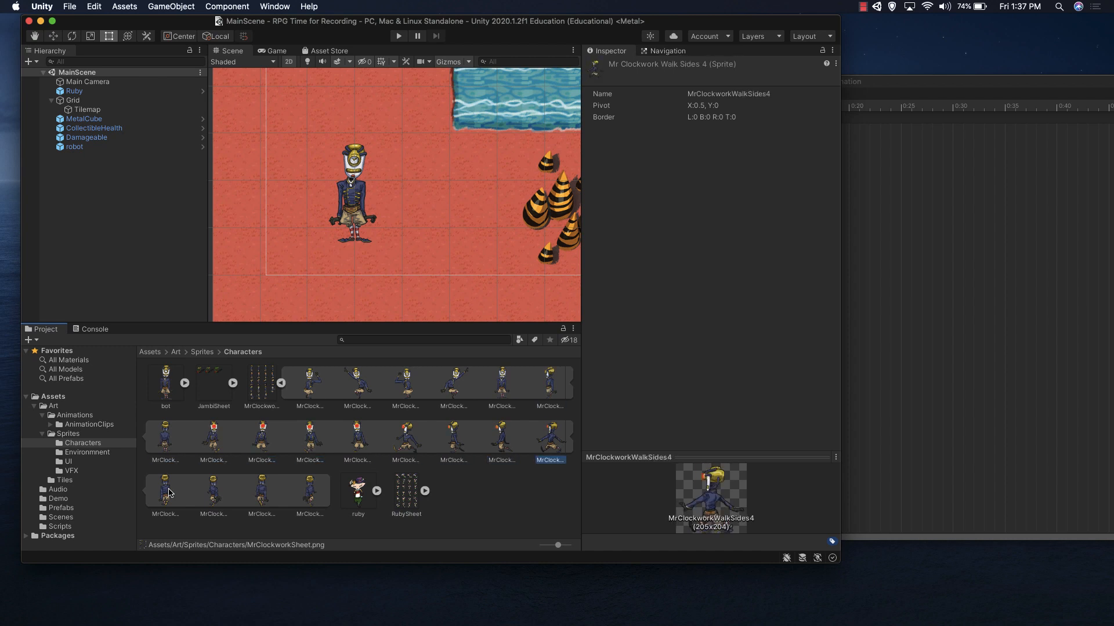
{"action": "key", "text": "Left"}
{"action": "key", "text": "Left"}
{"action": "key", "text": "Left"}
{"action": "key", "text": "Left"}
{"action": "key", "text": "Left"}
Add the four sprites MrClockworkWalkUp1 to MrClockworkWalkUp4 to the robo_up clip's timeline
{"action": "key", "text": "Down"}
{"action": "key", "text": "Left"}
{"action": "key", "text": "Left"}
{"action": "key", "text": "Left"}
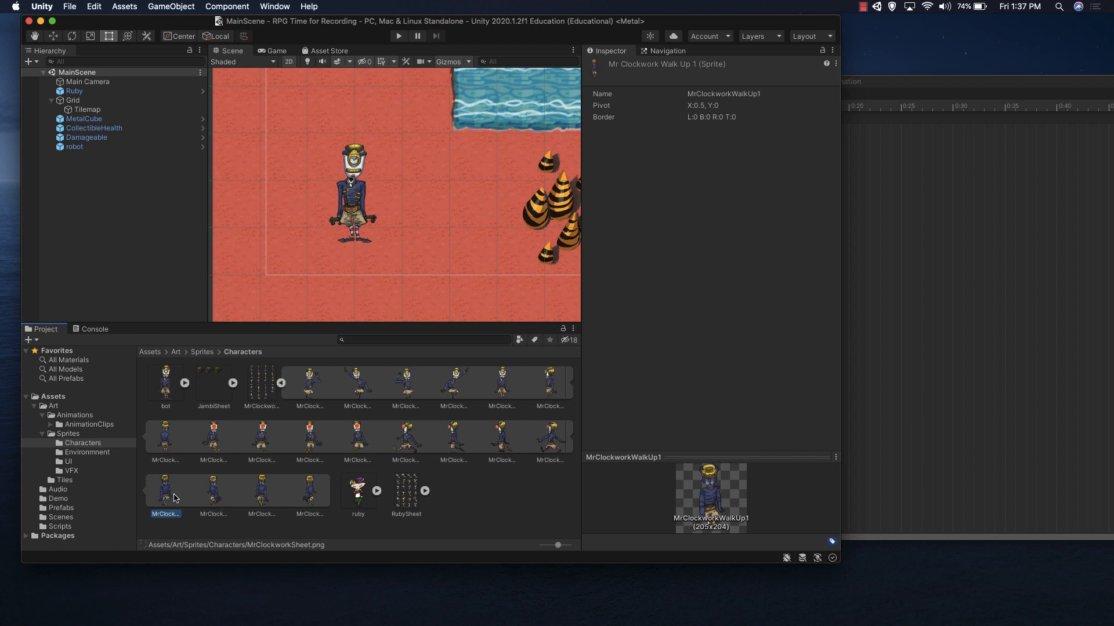
{"action": "left_click", "coordinate": [304, 497], "text": "shift"}
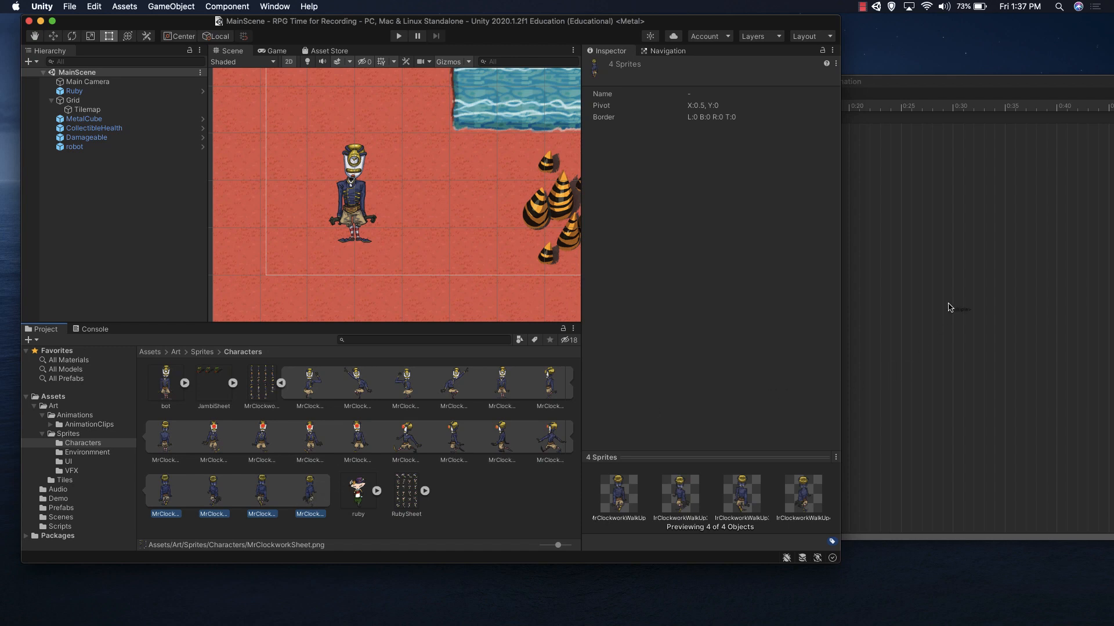
{"action": "left_click", "coordinate": [868, 319]}
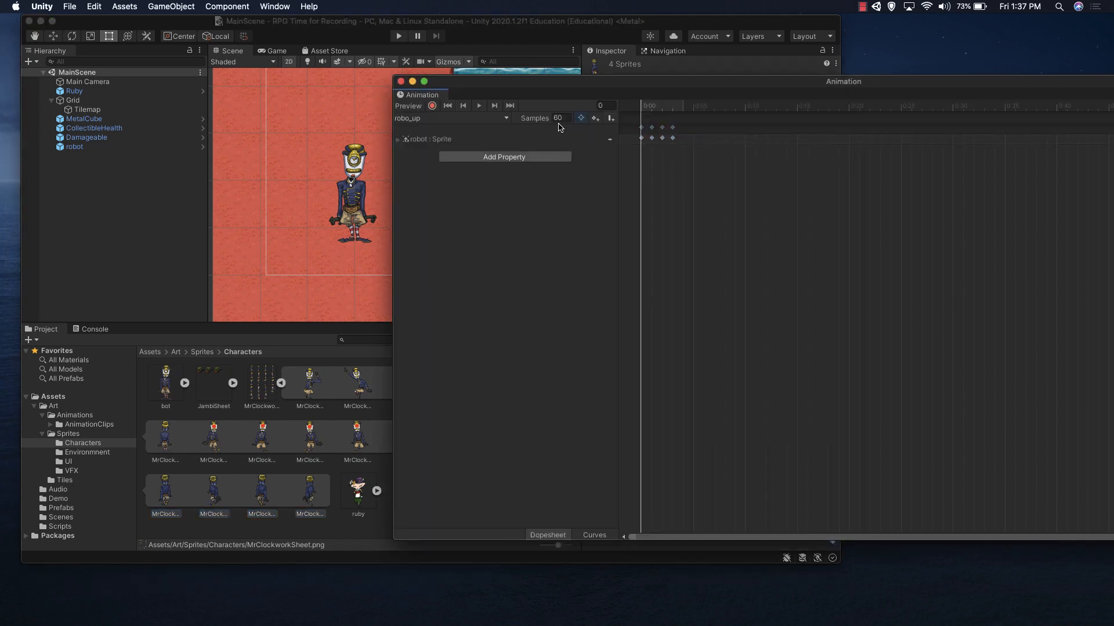
Set the robo_up clip's sample rate to 4 and preview the upward walk on the robot
{"action": "left_click", "coordinate": [558, 118]}
{"action": "key", "text": "Return"}
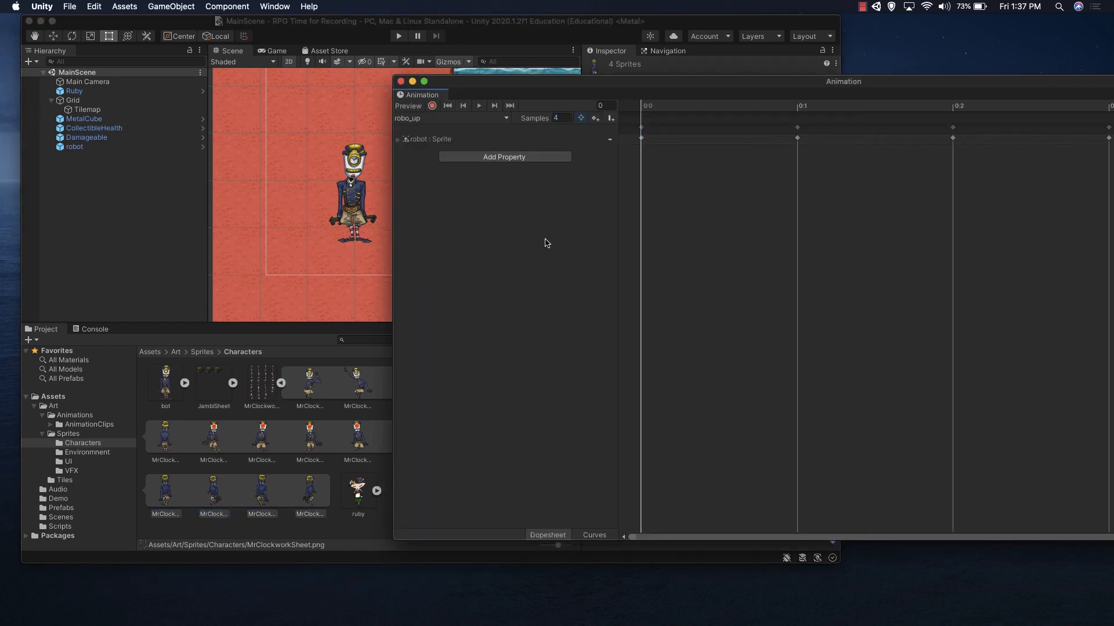
{"action": "left_click", "coordinate": [479, 106]}
{"action": "left_click", "coordinate": [479, 105]}
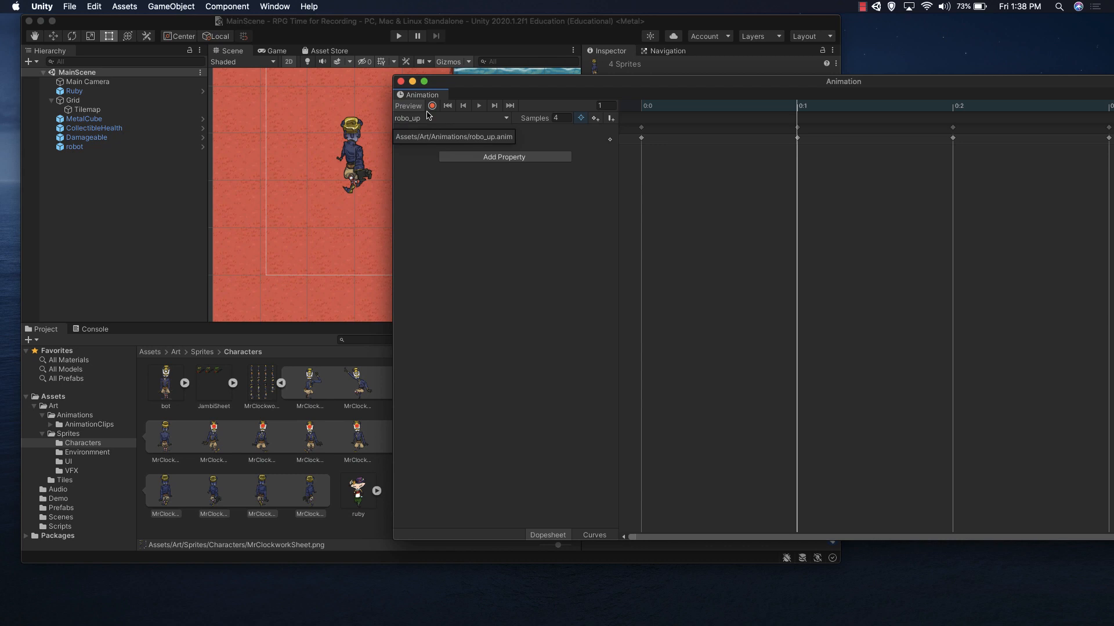
Create a new animation clip named robo_down for the robot in the Animations folder
{"action": "left_click", "coordinate": [506, 119]}
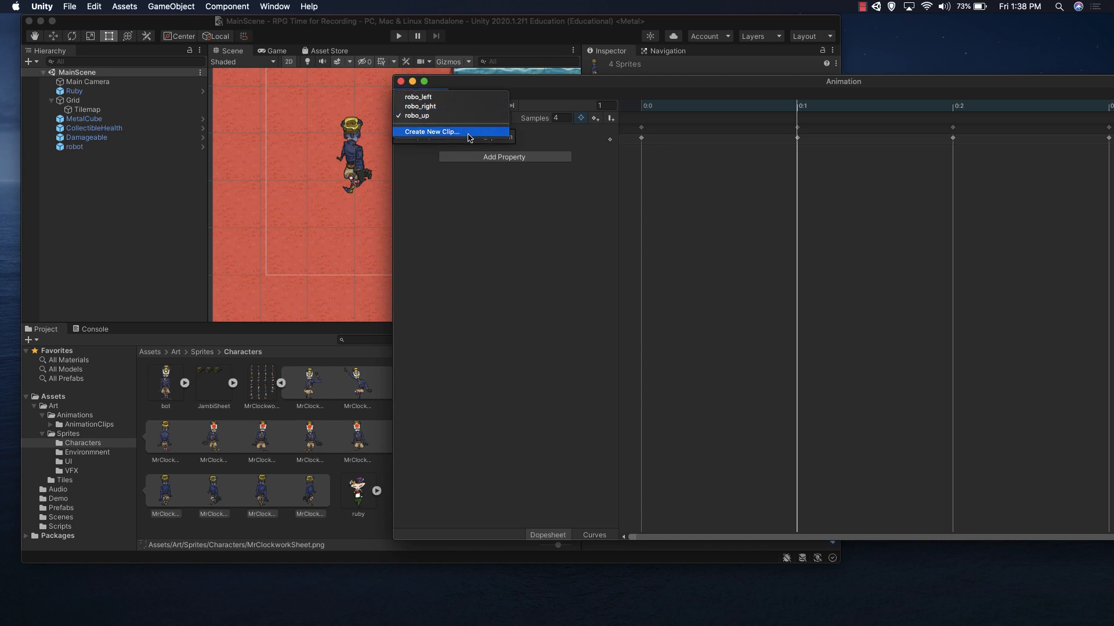
{"action": "left_click", "coordinate": [499, 183]}
{"action": "type", "text": "robo_down"}
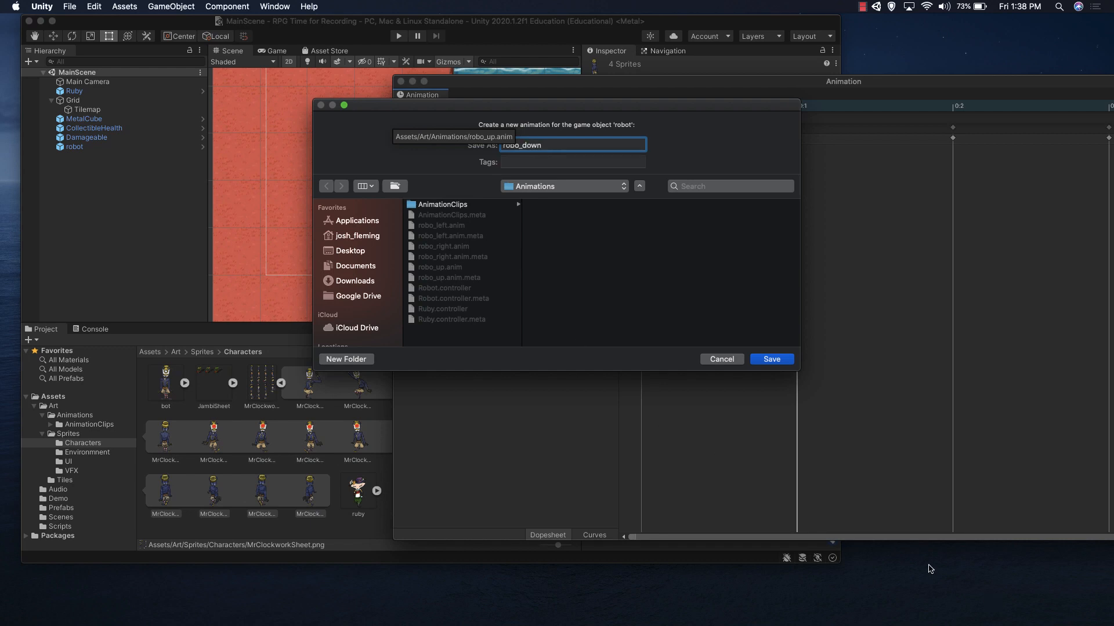
{"action": "left_click", "coordinate": [767, 360]}
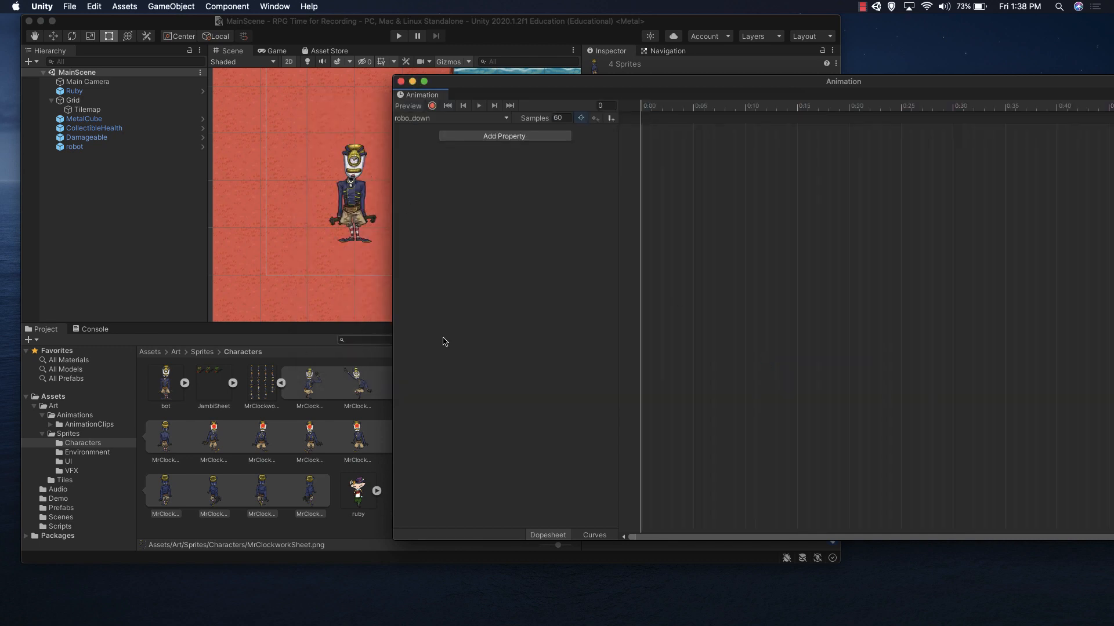
Add sprites MrClockworkWalkDown1 to MrClockworkWalkDown4 to the robo_down clip at a sample rate of 4 and preview the downward walk
{"action": "left_click", "coordinate": [564, 120]}
{"action": "left_click", "coordinate": [344, 434]}
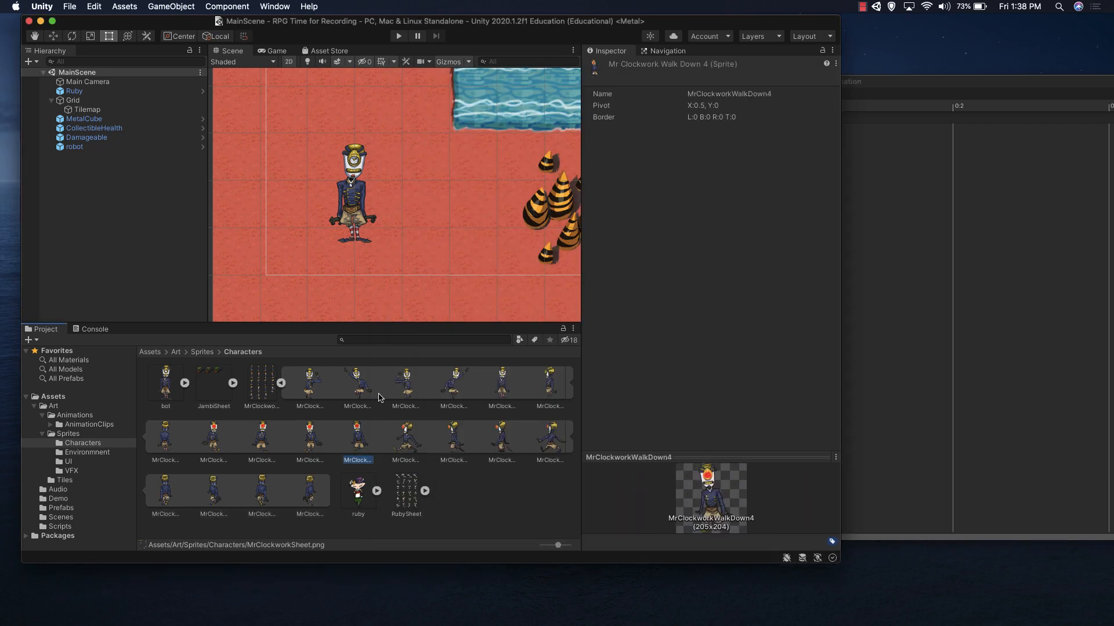
{"action": "key", "text": "Left"}
{"action": "key", "text": "Left"}
{"action": "key", "text": "Left"}
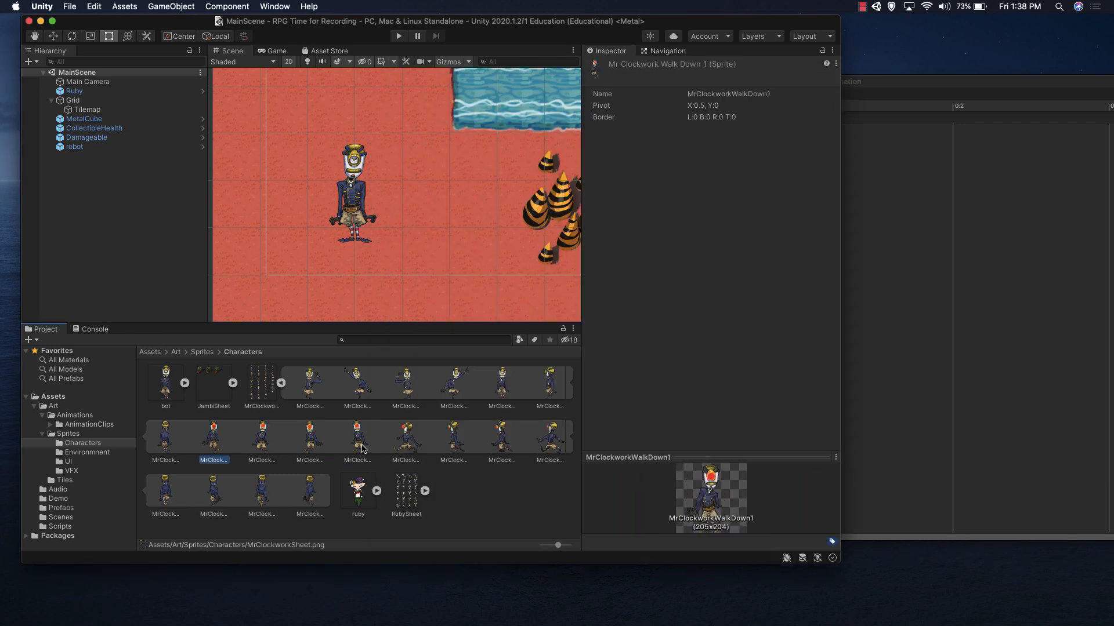
{"action": "left_click", "coordinate": [359, 441], "text": "shift"}
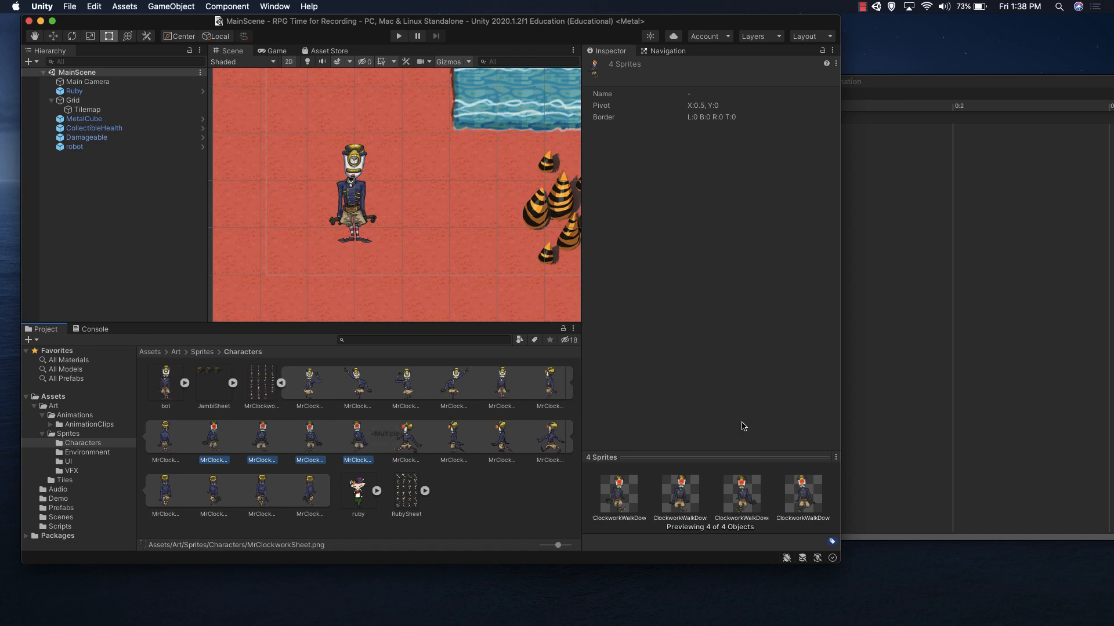
{"action": "left_click", "coordinate": [893, 308]}
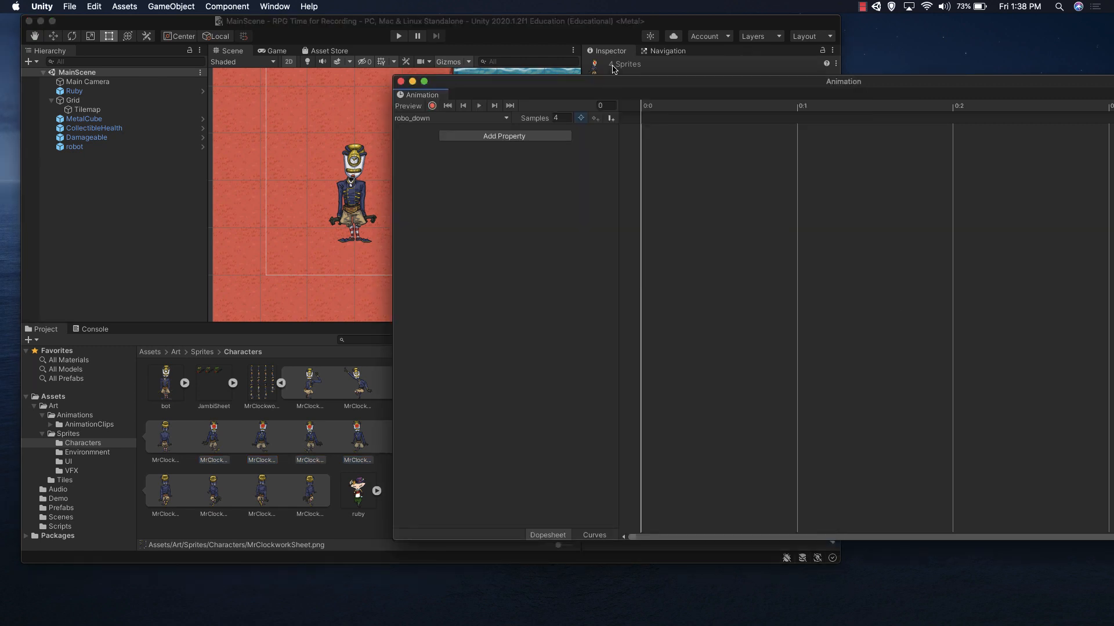
{"action": "left_click", "coordinate": [479, 106]}
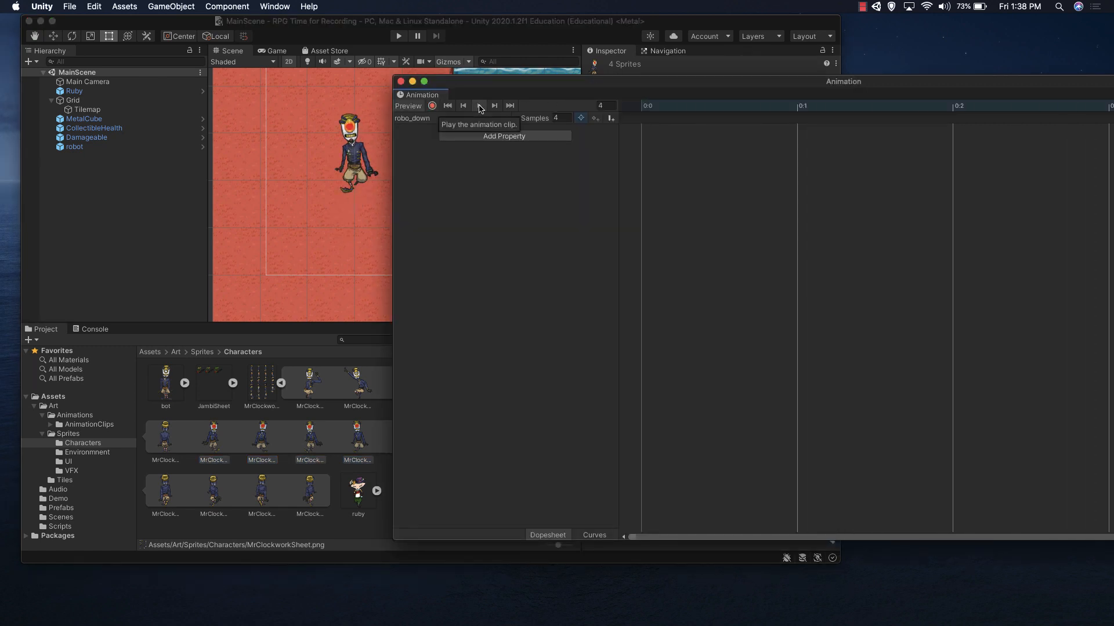
Close the Animation window and save MainScene
{"action": "left_click", "coordinate": [400, 81]}
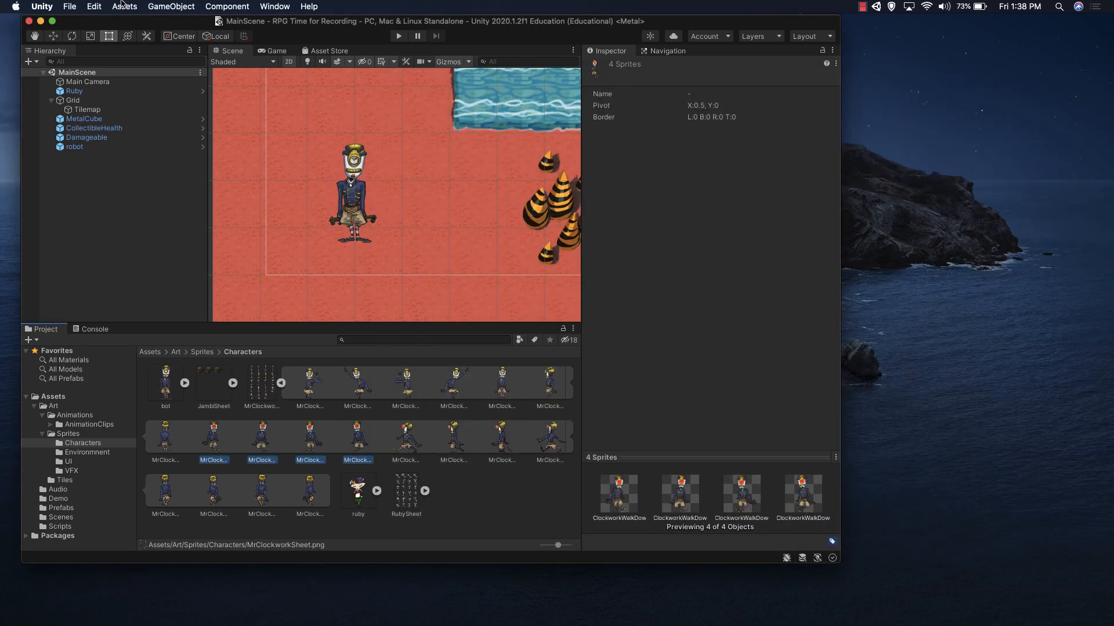
{"action": "left_click", "coordinate": [92, 7]}
{"action": "mouse_move", "coordinate": [69, 6]}
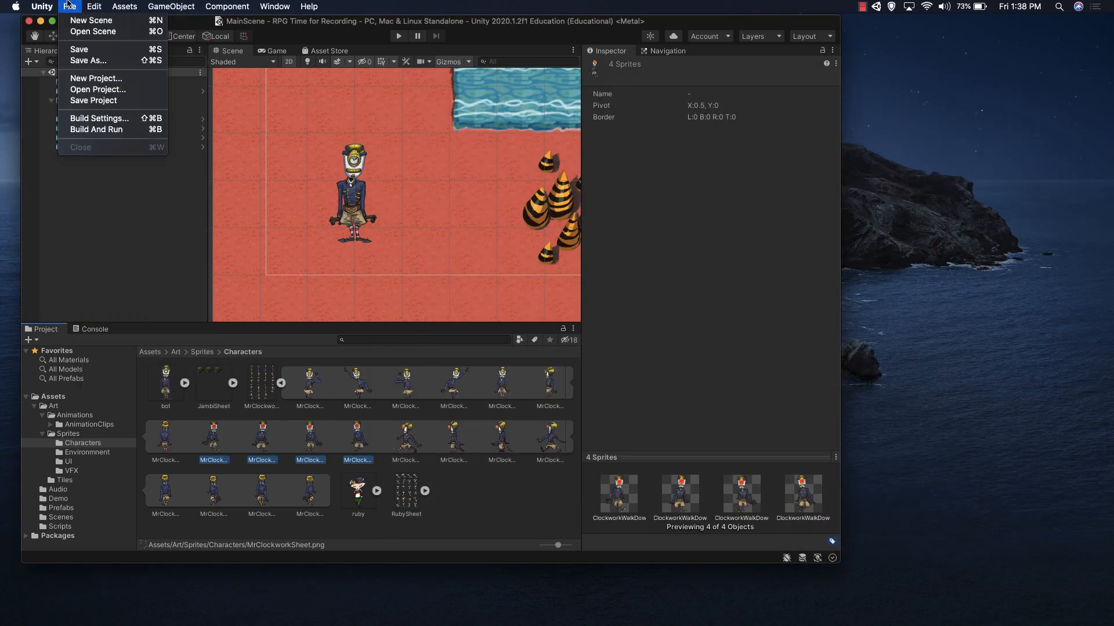
{"action": "left_click", "coordinate": [86, 54]}
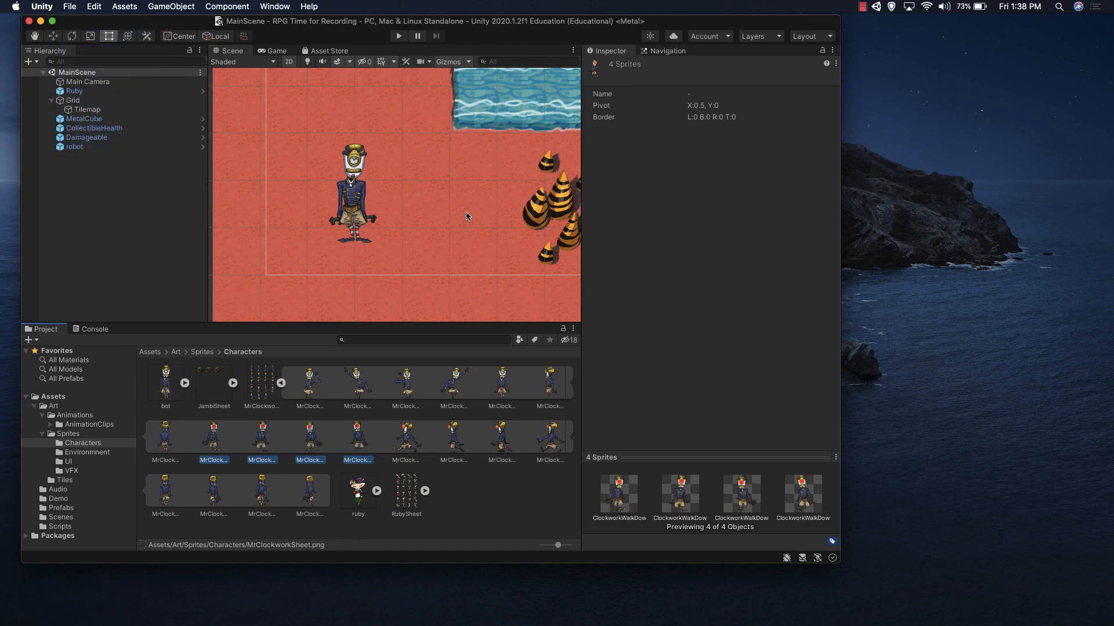
{"action": "left_click", "coordinate": [863, 6]}
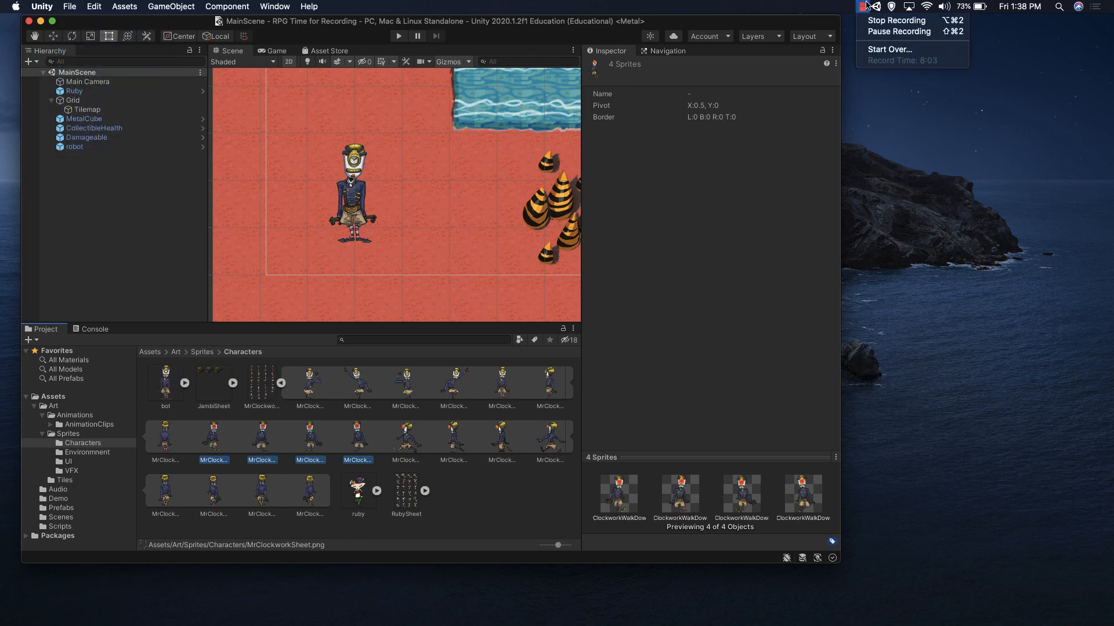